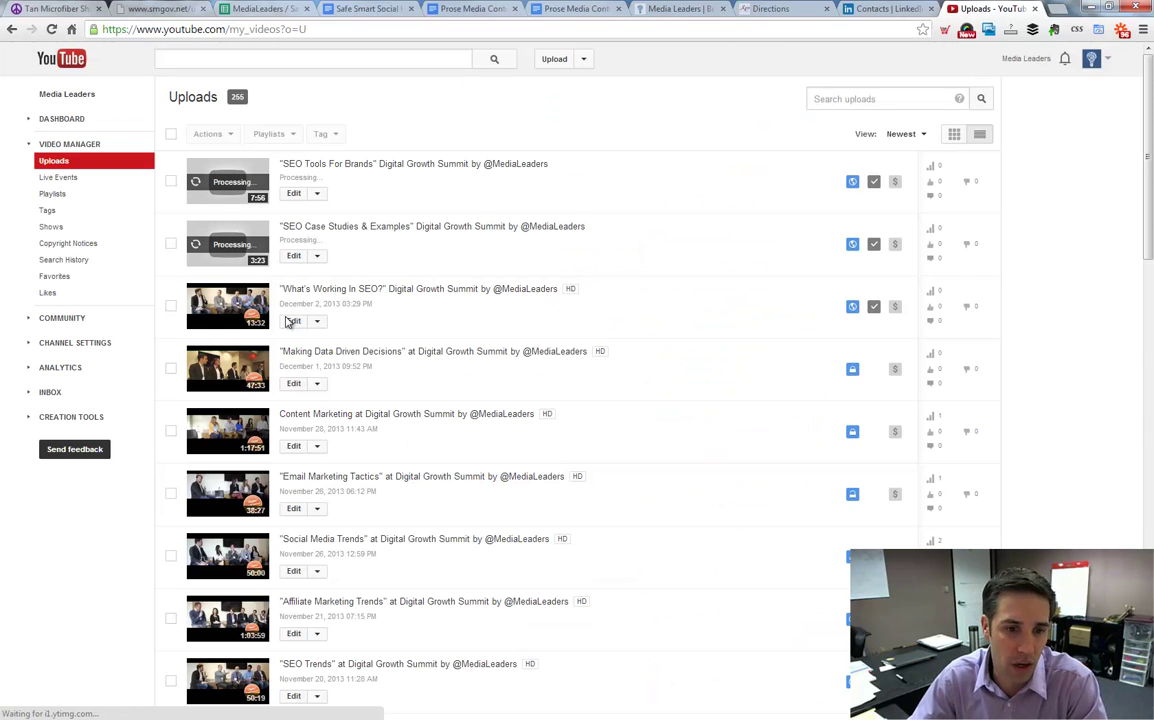
Step: Open the uploaded 'SEO Trends' Digital Growth Summit video from the uploads list and pause its playback
{"action": "scroll", "coordinate": [160, 323], "scroll_direction": "down", "scroll_amount": 1}
{"action": "scroll", "coordinate": [160, 323], "scroll_direction": "down", "scroll_amount": 1}
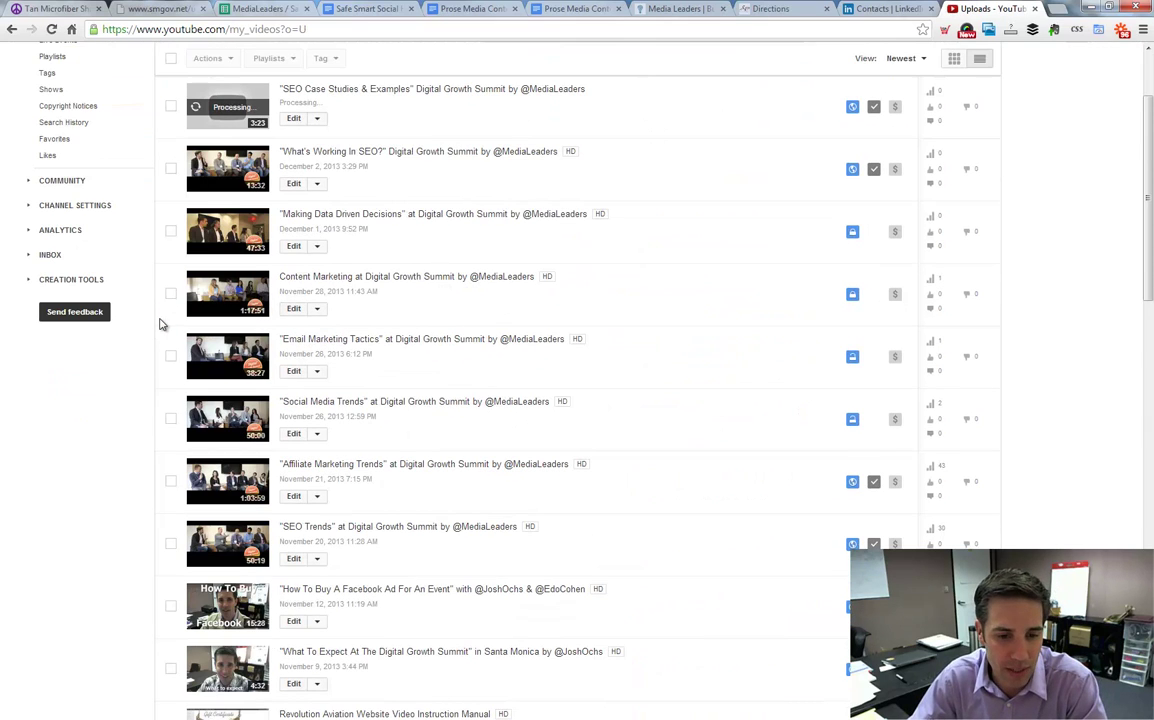
{"action": "left_click", "coordinate": [386, 530]}
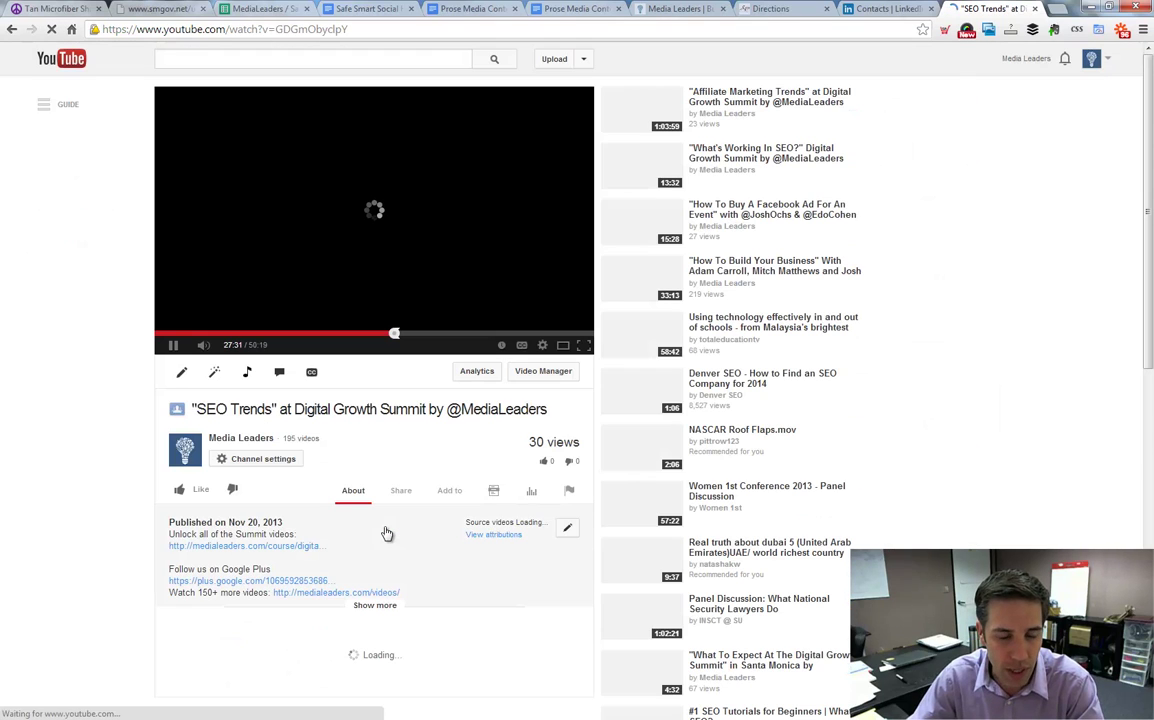
{"action": "left_click", "coordinate": [380, 250]}
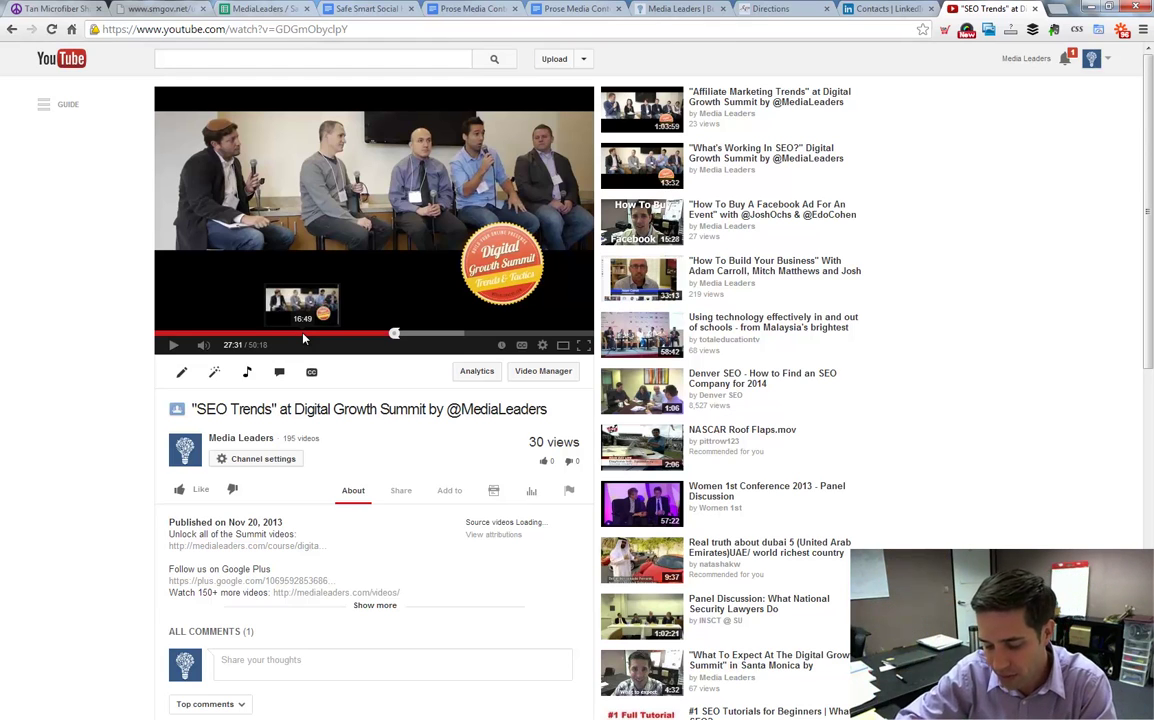
Step: Play the first few seconds of the video from 0:00, then pause it
{"action": "left_click", "coordinate": [157, 333]}
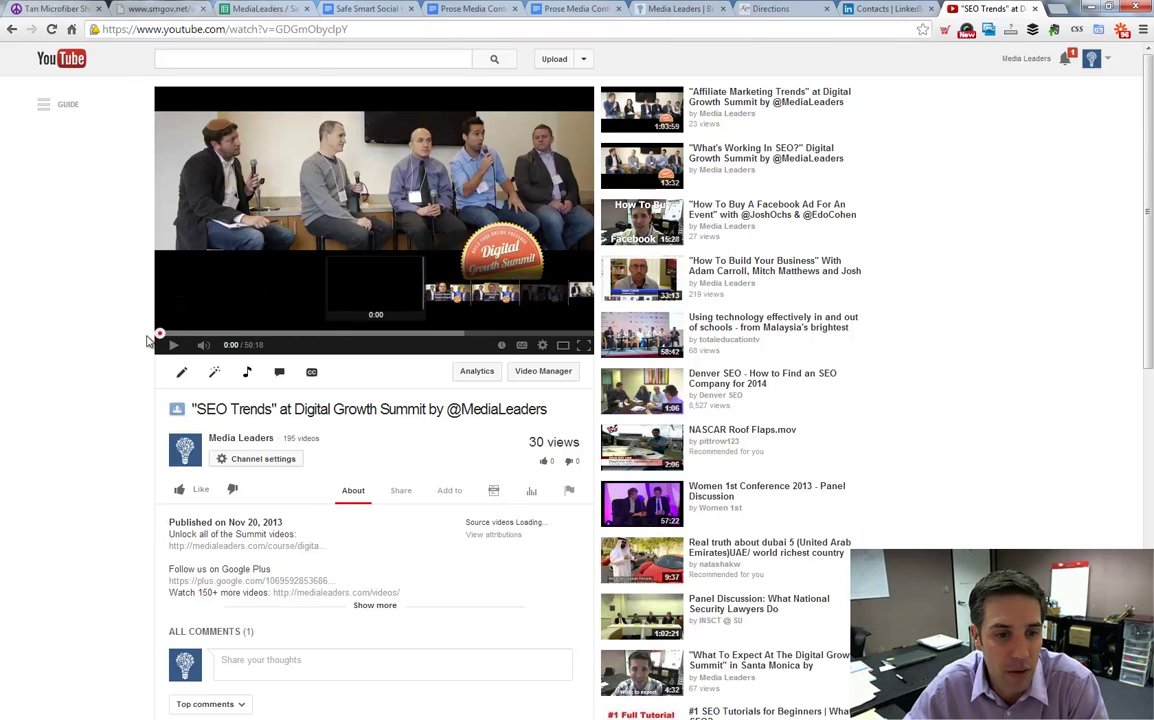
{"action": "left_click", "coordinate": [173, 345]}
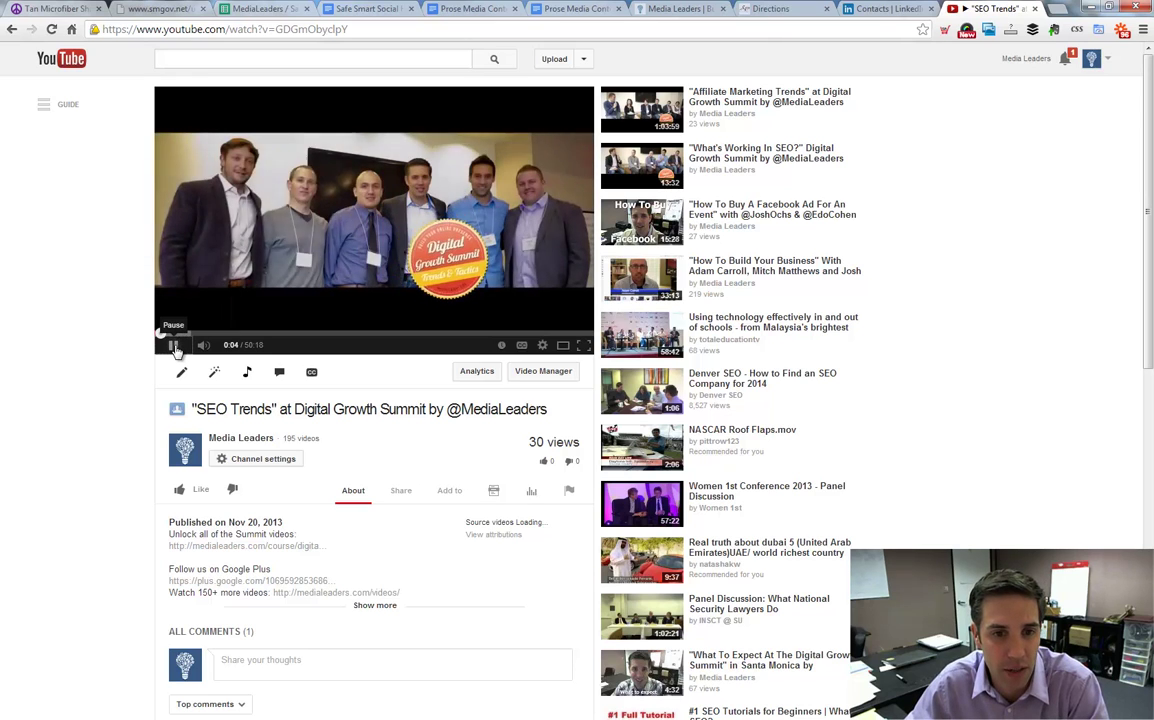
{"action": "left_click", "coordinate": [173, 344]}
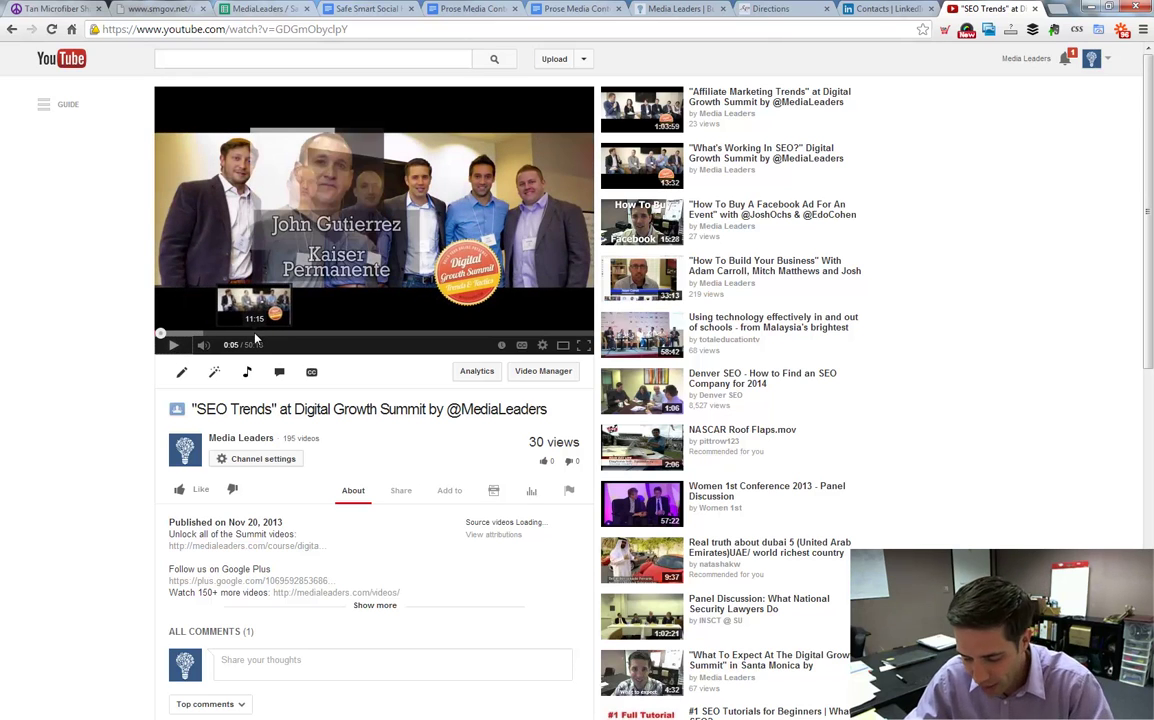
Step: Scrub through the video in full screen to about 28:25 and 29:43 to locate the wanted segment, then exit full screen
{"action": "left_click", "coordinate": [587, 346]}
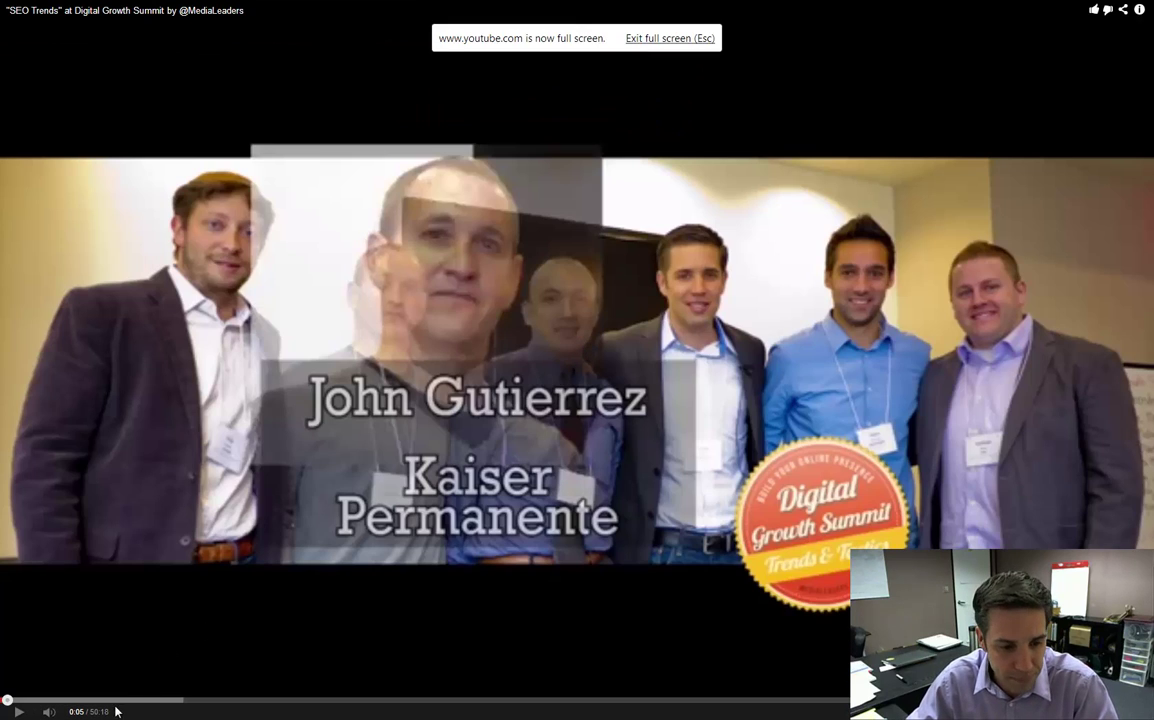
{"action": "left_click_drag", "start_coordinate": [103, 701], "coordinate": [410, 707]}
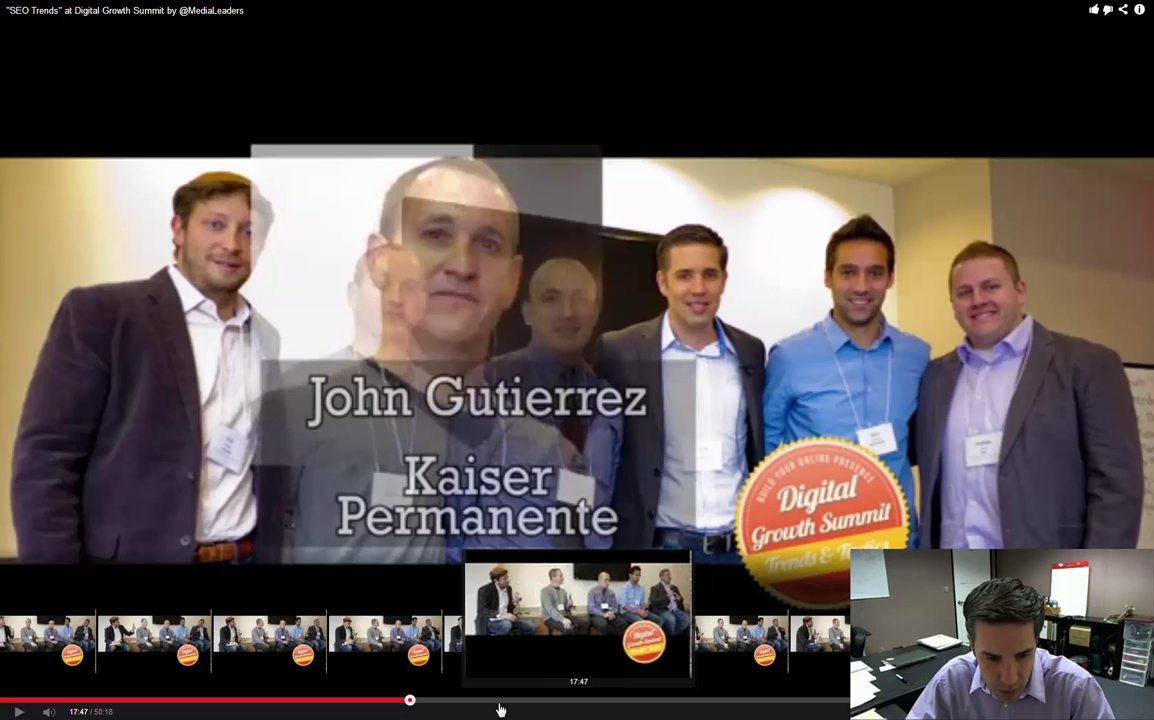
{"action": "left_click_drag", "start_coordinate": [501, 709], "coordinate": [650, 707]}
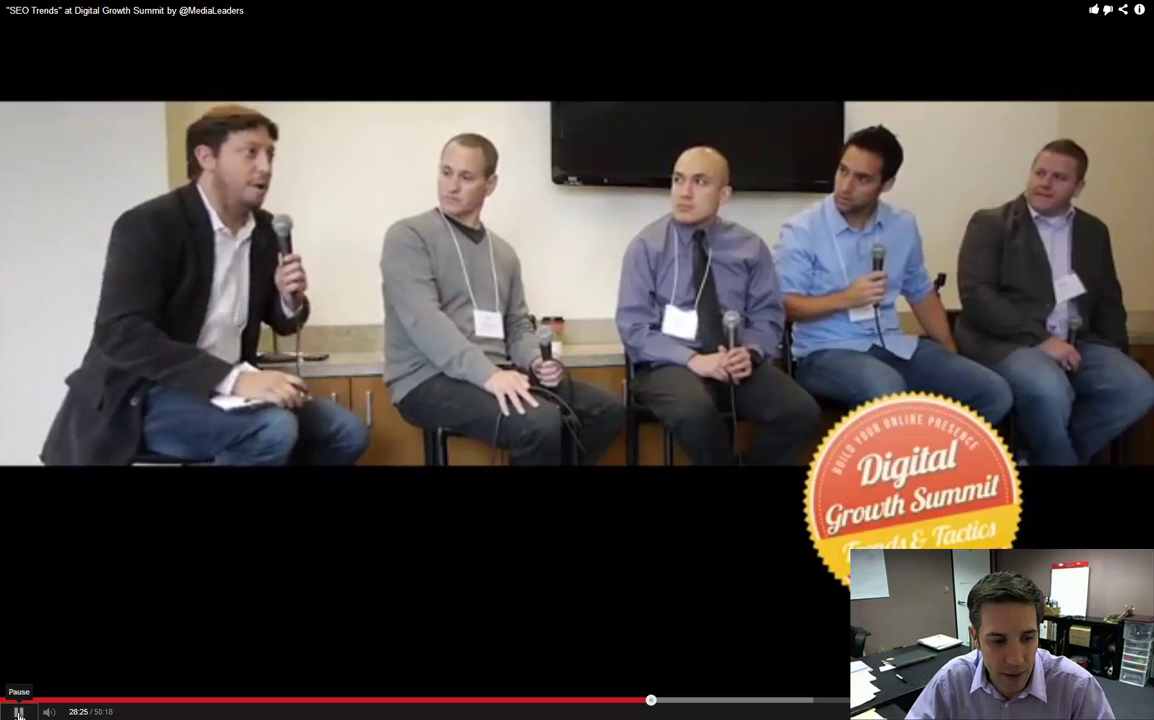
{"action": "left_click", "coordinate": [82, 620]}
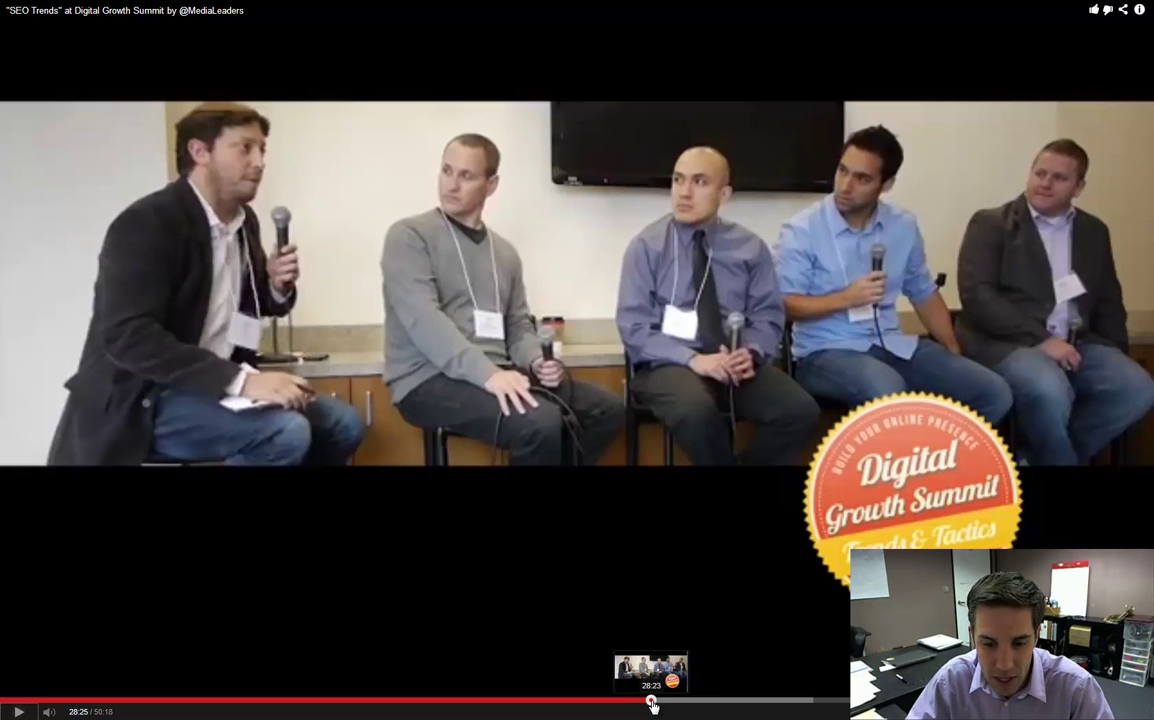
{"action": "left_click_drag", "start_coordinate": [651, 705], "coordinate": [680, 705]}
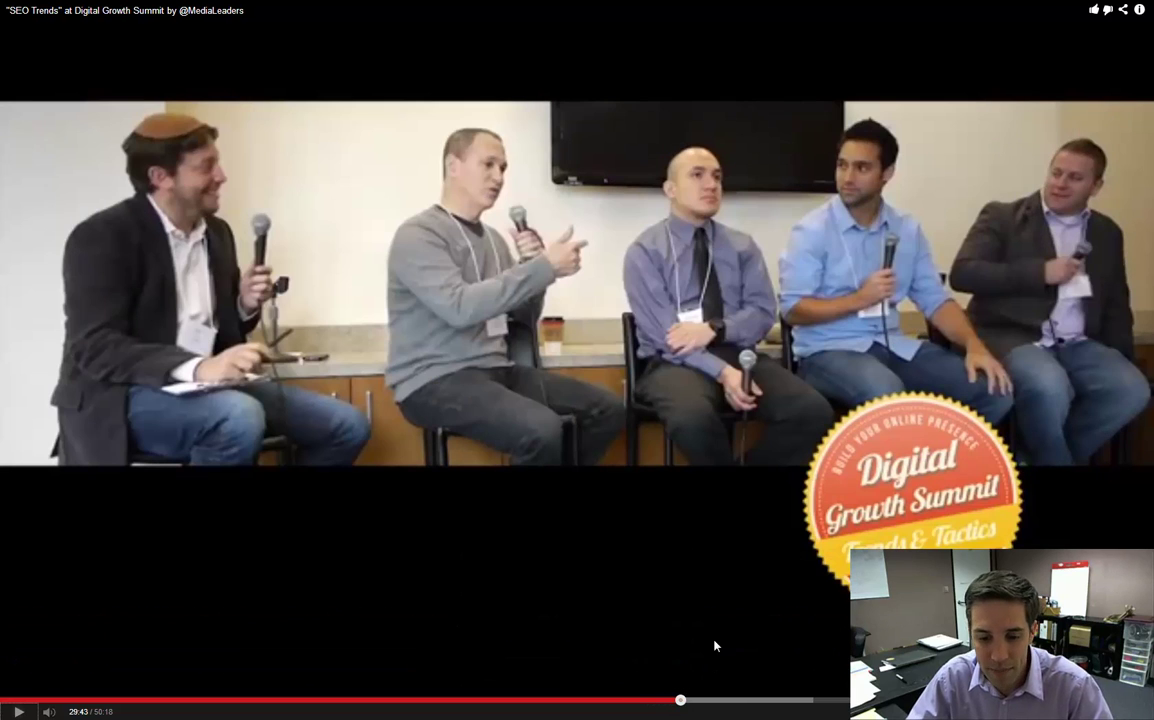
{"action": "key", "text": "Escape"}
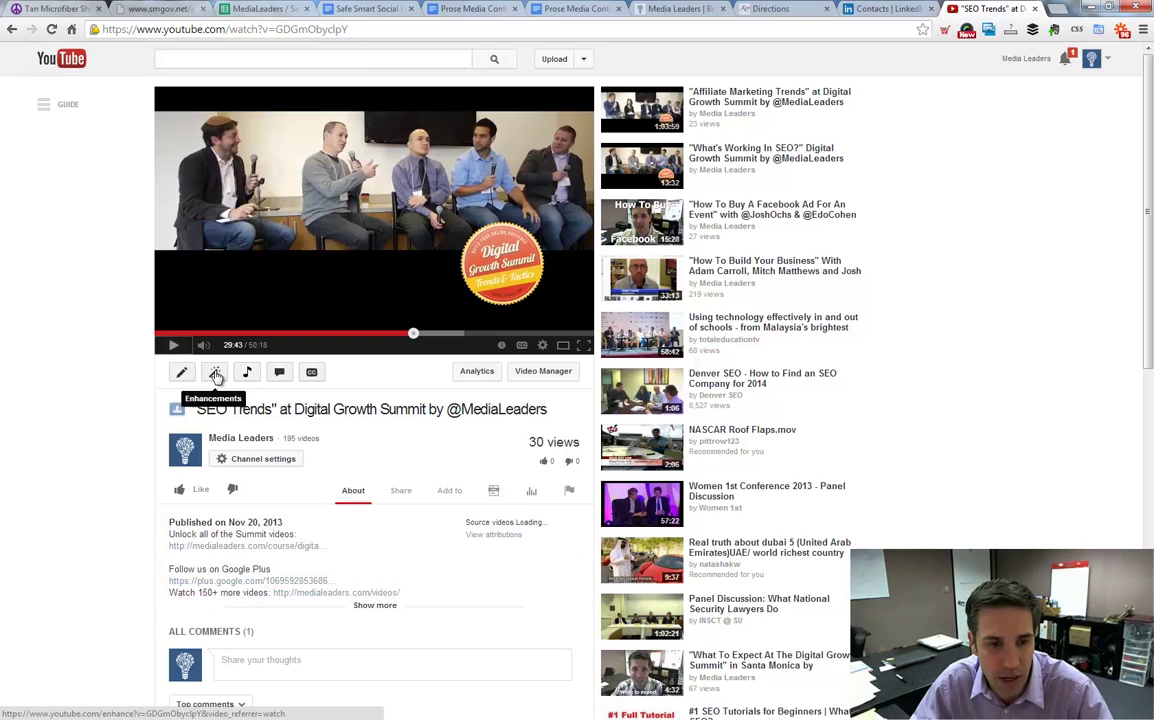
Step: Open the video's enhancements, start the Trim tool and move the trim start to about 28:20
{"action": "left_click", "coordinate": [215, 373]}
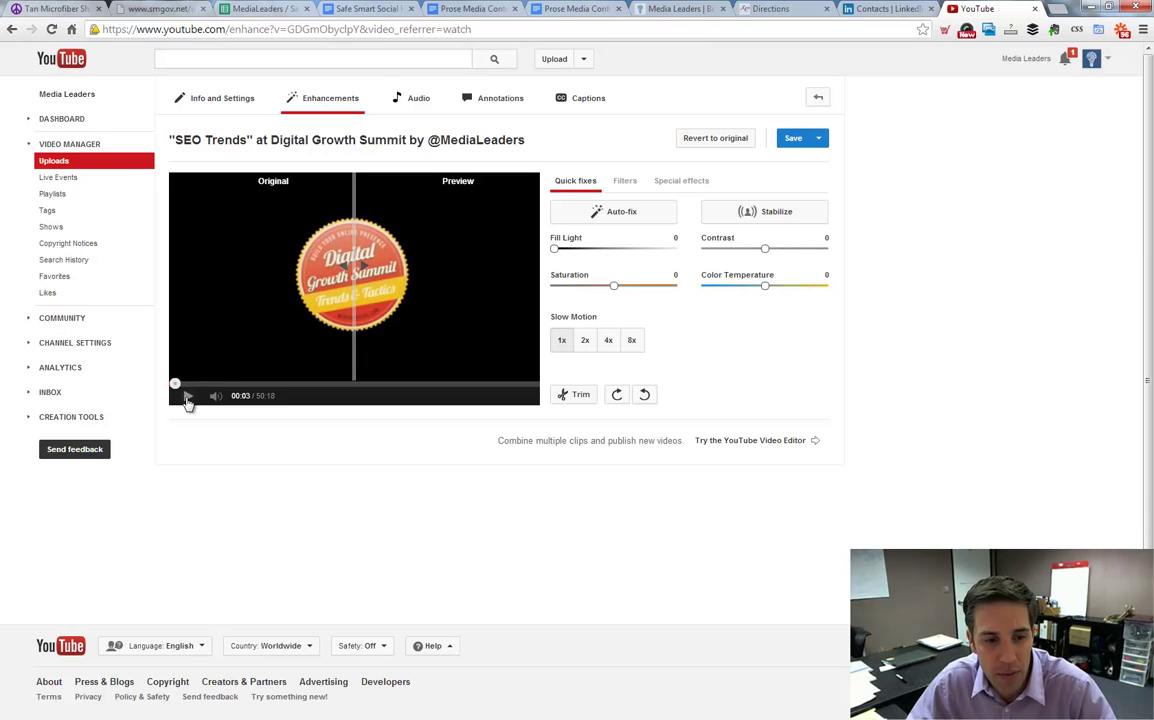
{"action": "left_click", "coordinate": [578, 396]}
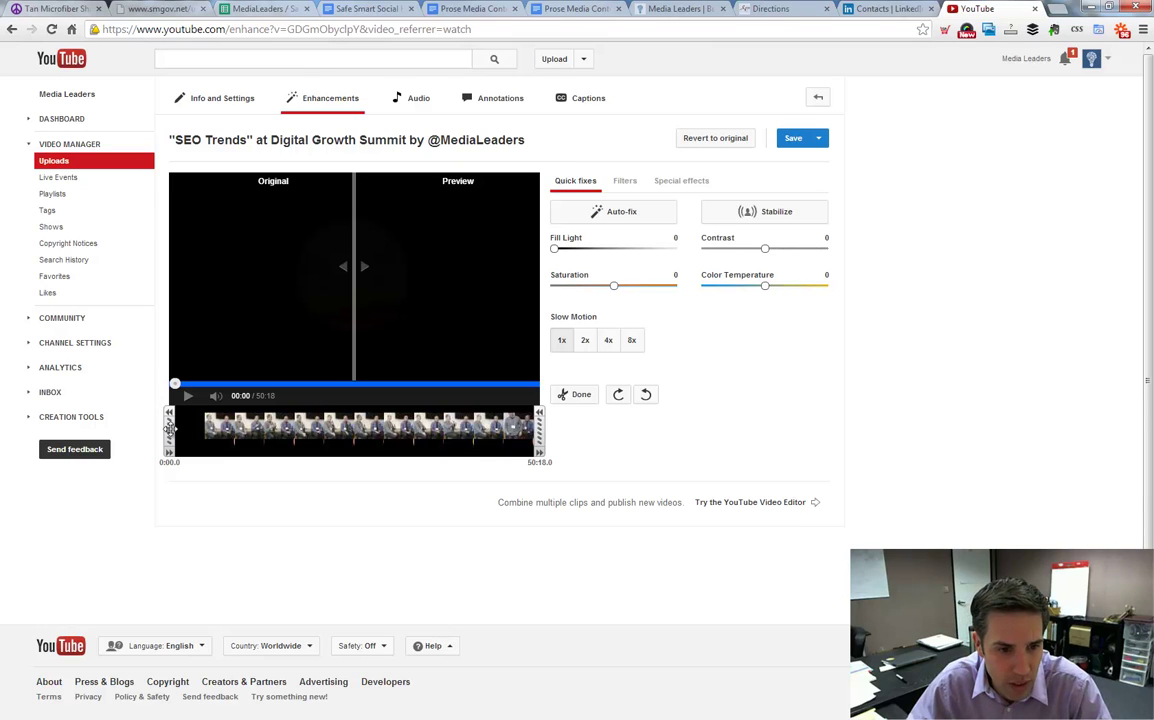
{"action": "left_click_drag", "start_coordinate": [170, 428], "coordinate": [372, 443]}
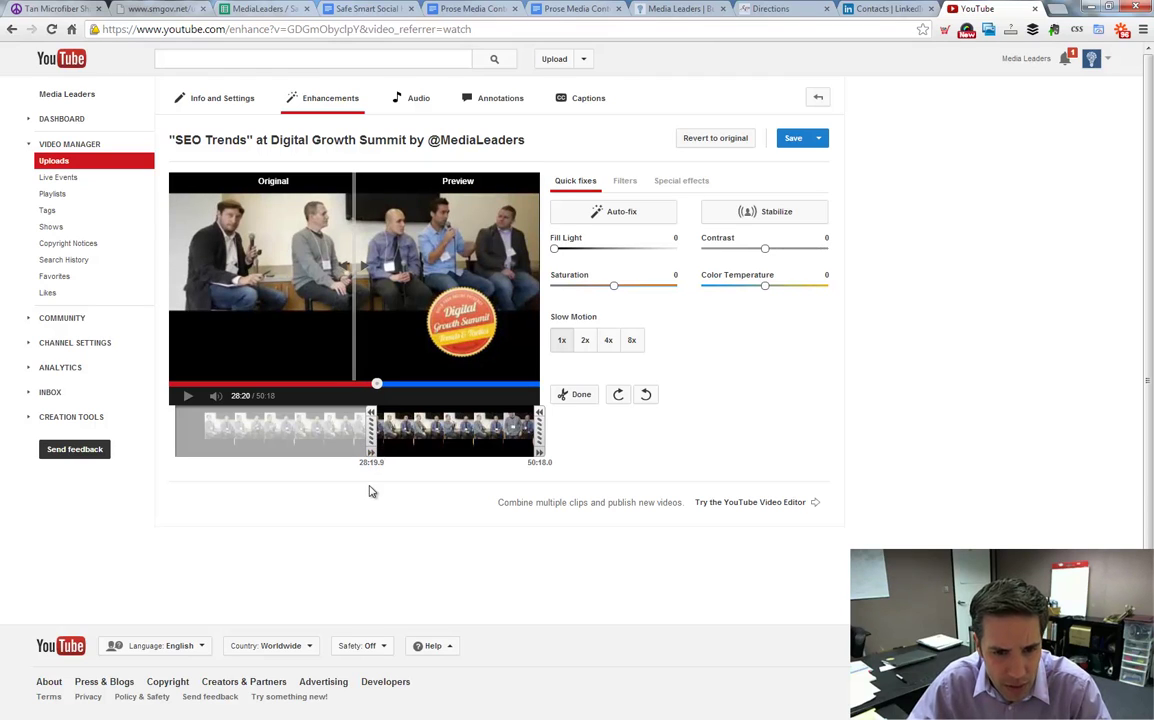
Step: Nudge the trim start forward in small increments to 28:22.0
{"action": "left_click", "coordinate": [370, 455]}
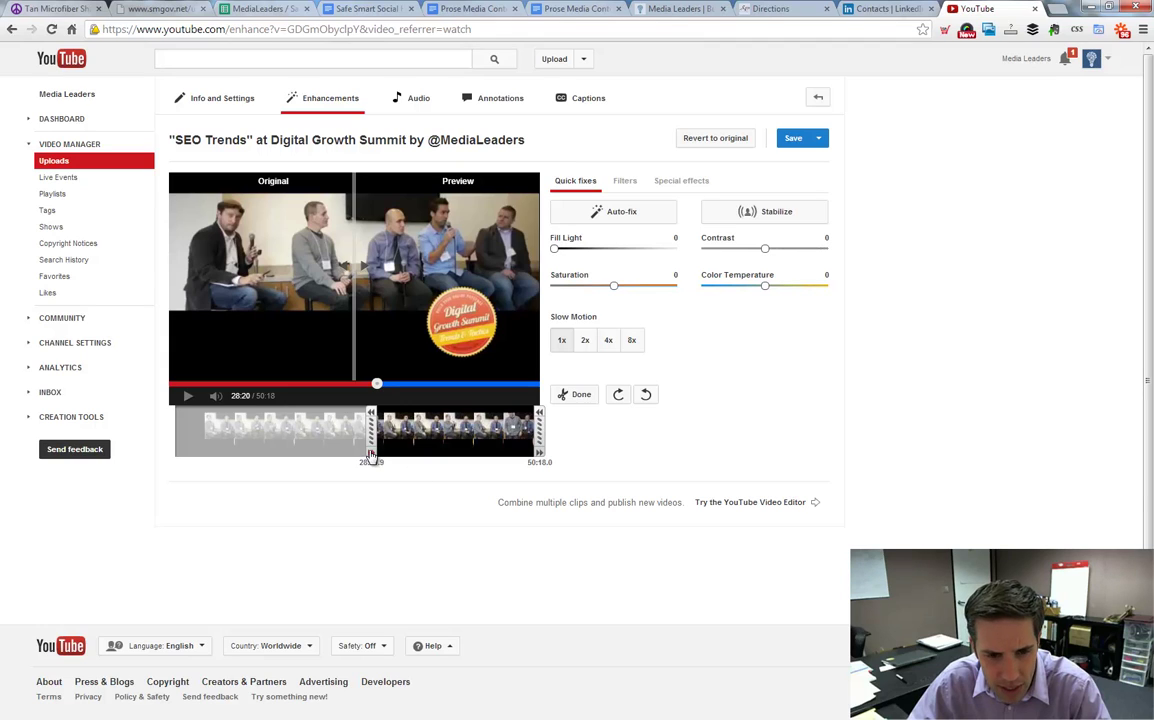
{"action": "left_click", "coordinate": [370, 455]}
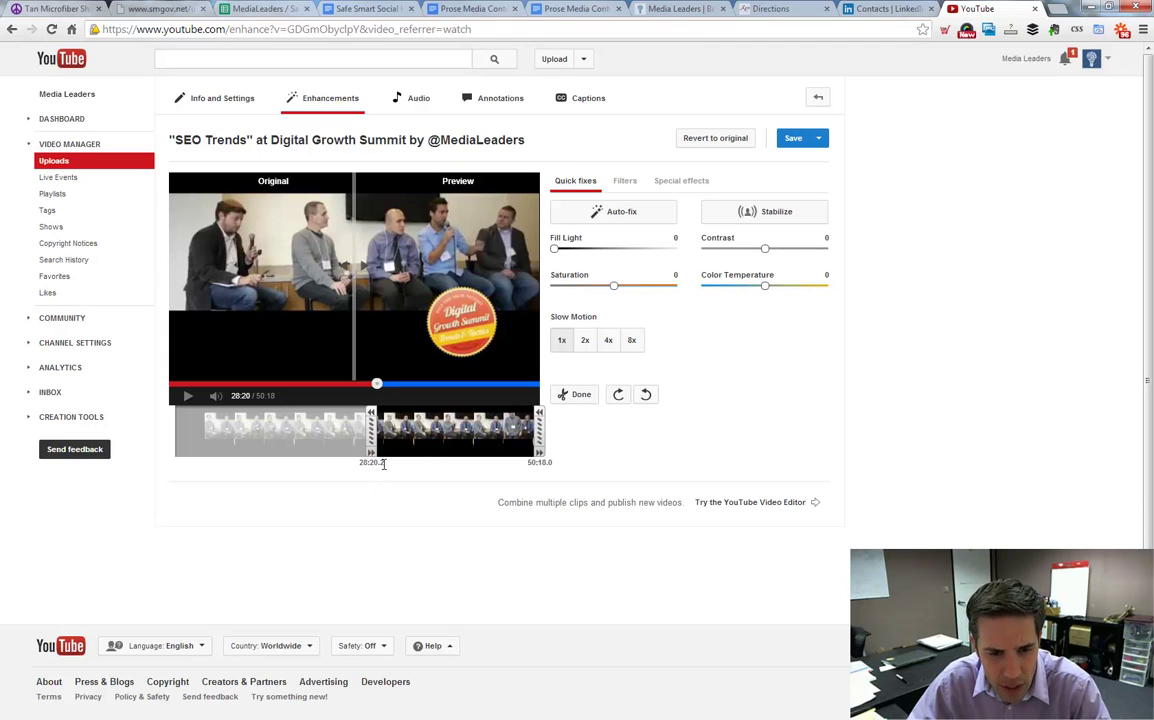
{"action": "left_click", "coordinate": [372, 455]}
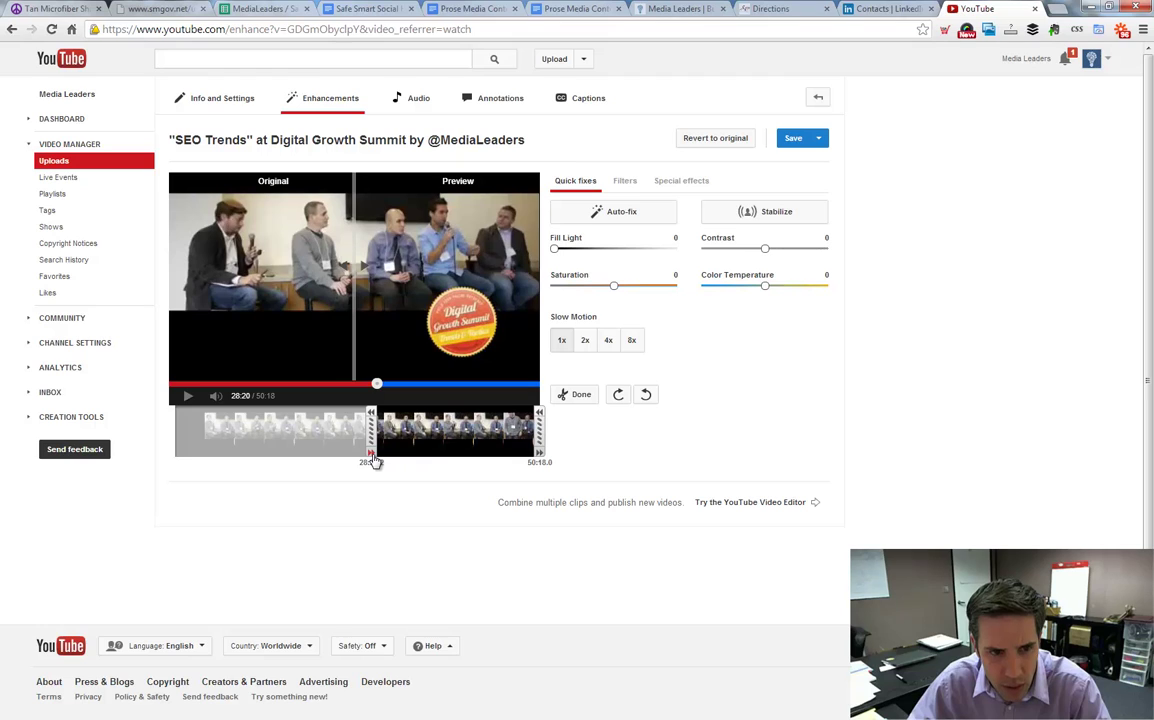
{"action": "left_click", "coordinate": [372, 455]}
{"action": "left_click", "coordinate": [372, 455]}
{"action": "left_click", "coordinate": [372, 455]}
{"action": "left_click", "coordinate": [372, 455]}
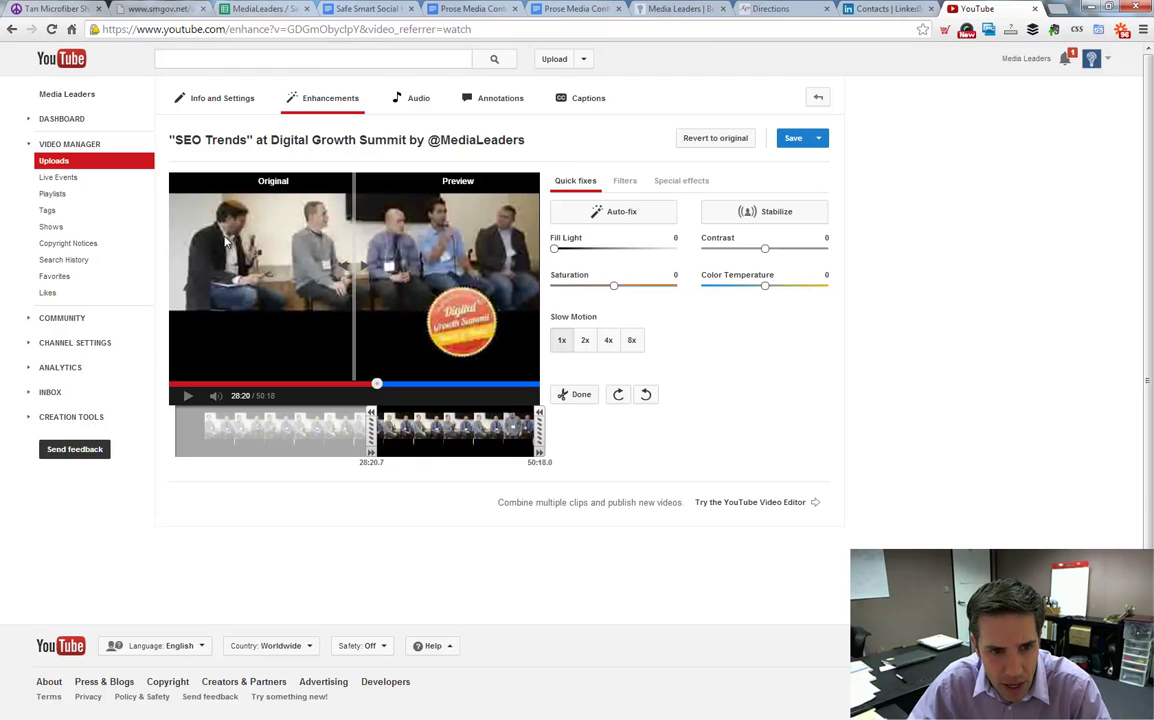
{"action": "left_click", "coordinate": [371, 455]}
{"action": "left_click", "coordinate": [371, 455]}
{"action": "left_click", "coordinate": [371, 455]}
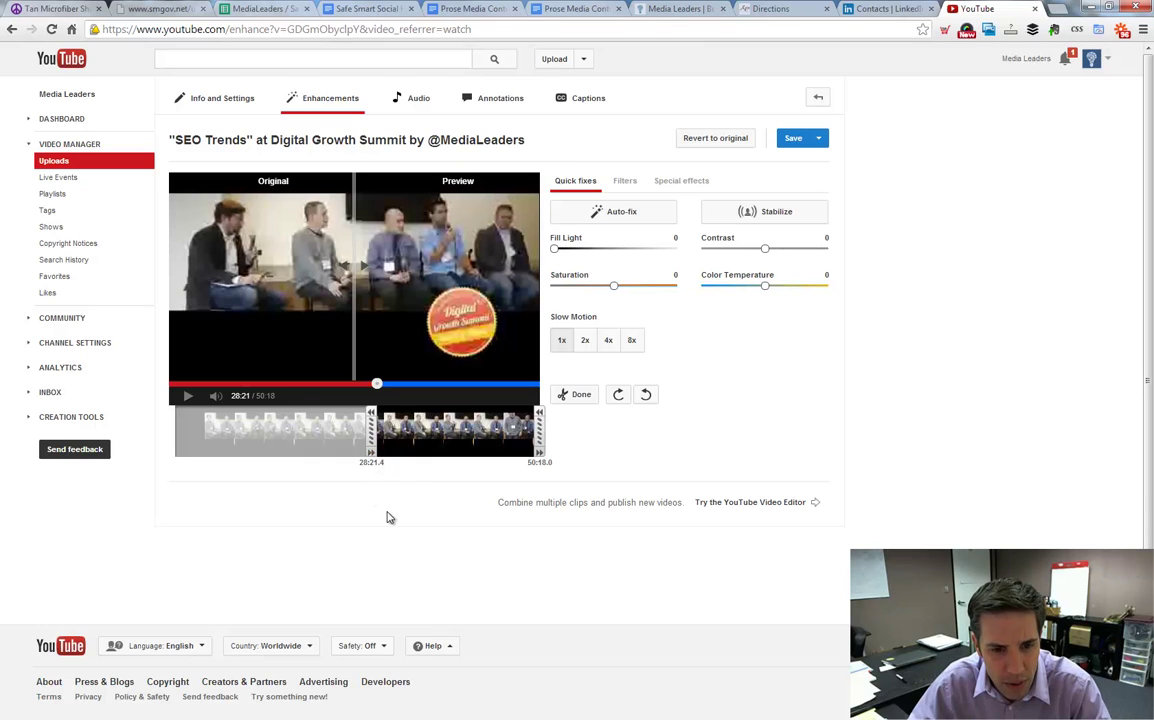
{"action": "left_click", "coordinate": [373, 456]}
{"action": "left_click", "coordinate": [373, 456]}
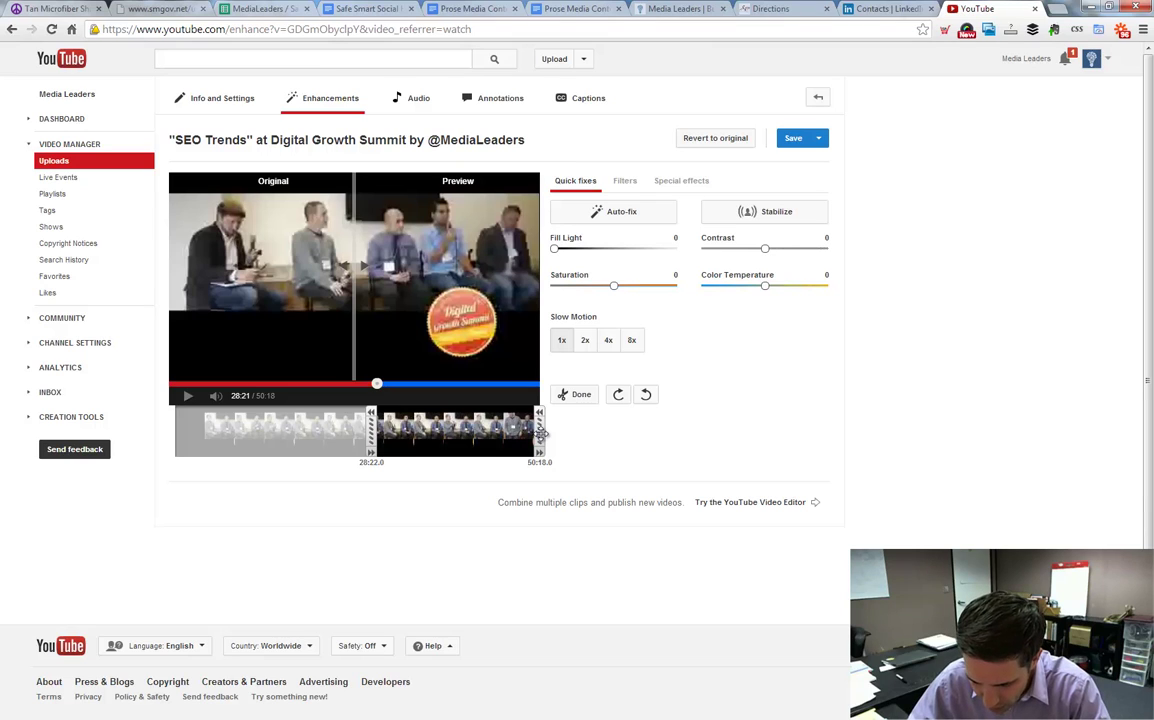
Step: Set the trim end point to 31:57.0
{"action": "left_click_drag", "start_coordinate": [540, 432], "coordinate": [410, 437]}
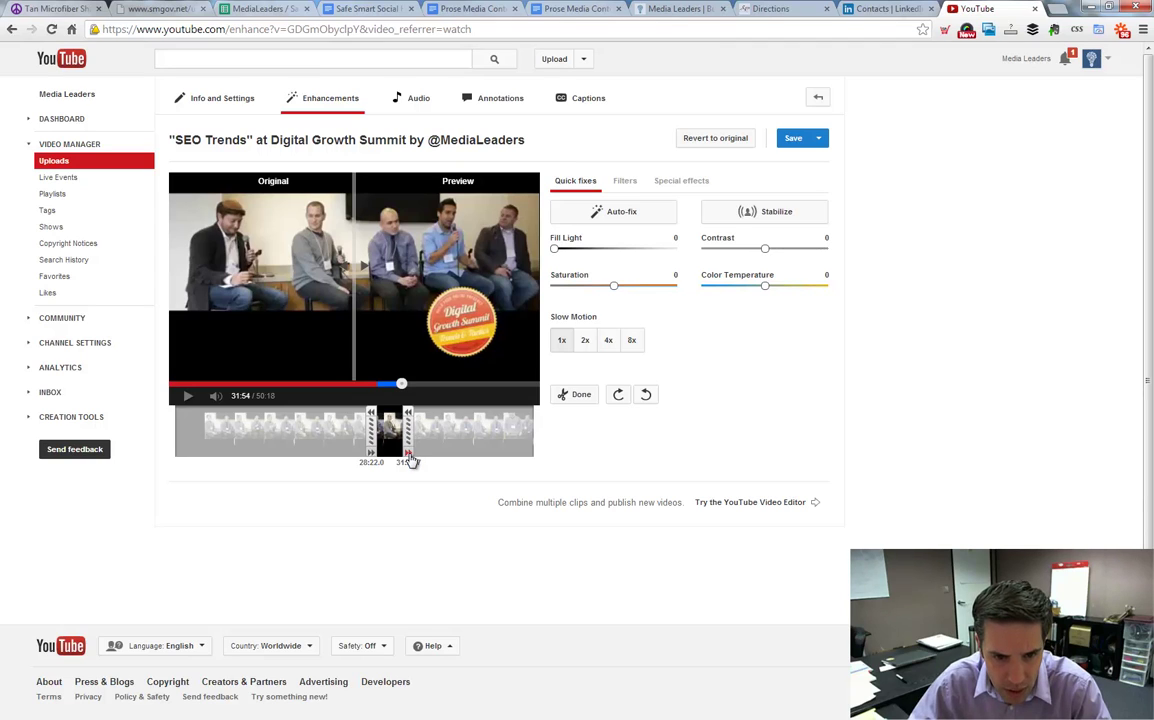
{"action": "left_click", "coordinate": [409, 456]}
{"action": "left_click_drag", "start_coordinate": [407, 428], "coordinate": [410, 421]}
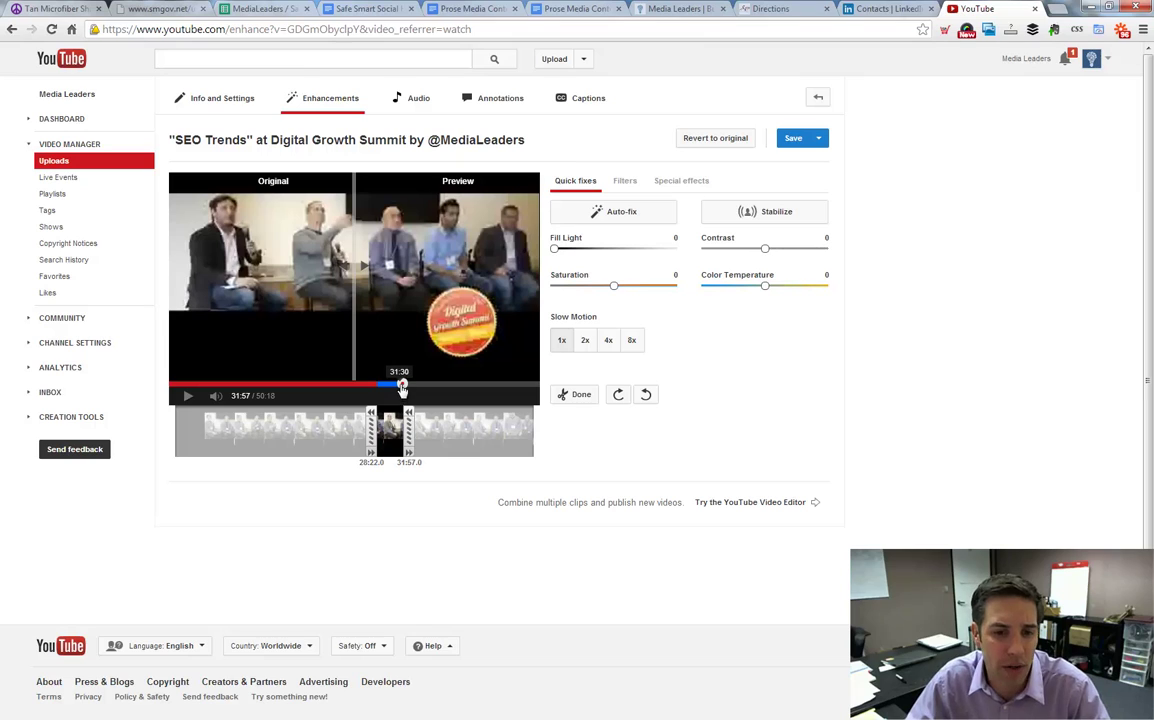
Step: Preview the opening seconds of the selected trim range, then pause it
{"action": "left_click", "coordinate": [187, 396]}
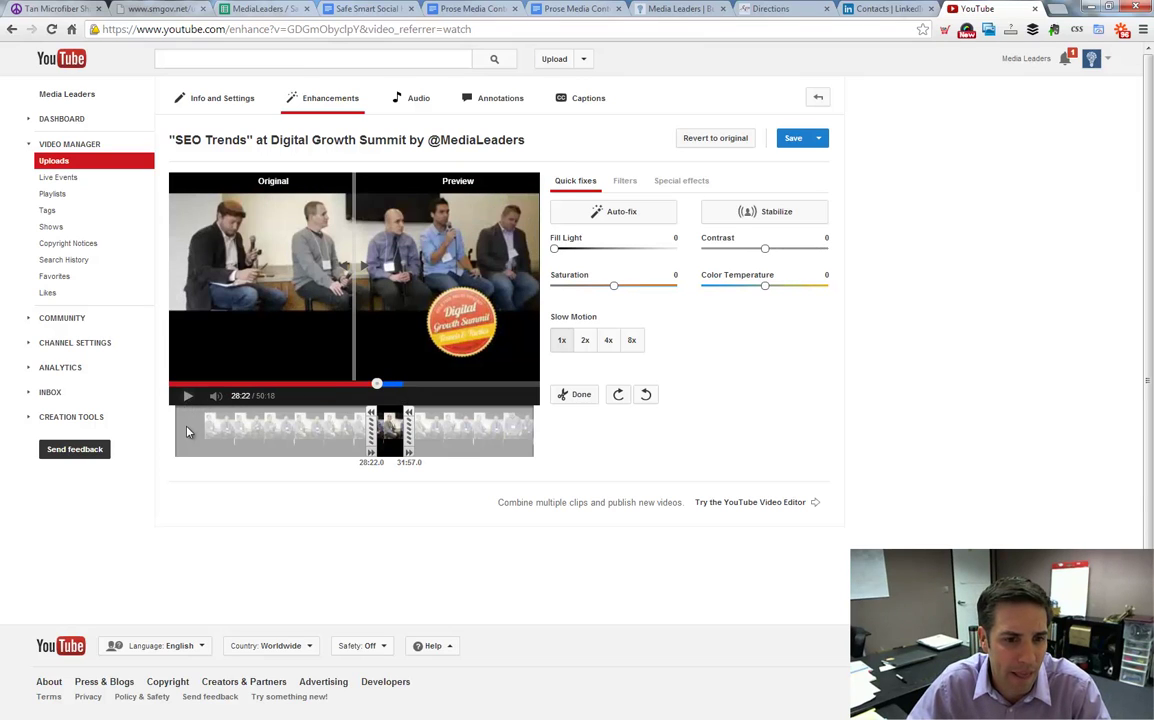
{"action": "left_click", "coordinate": [187, 396]}
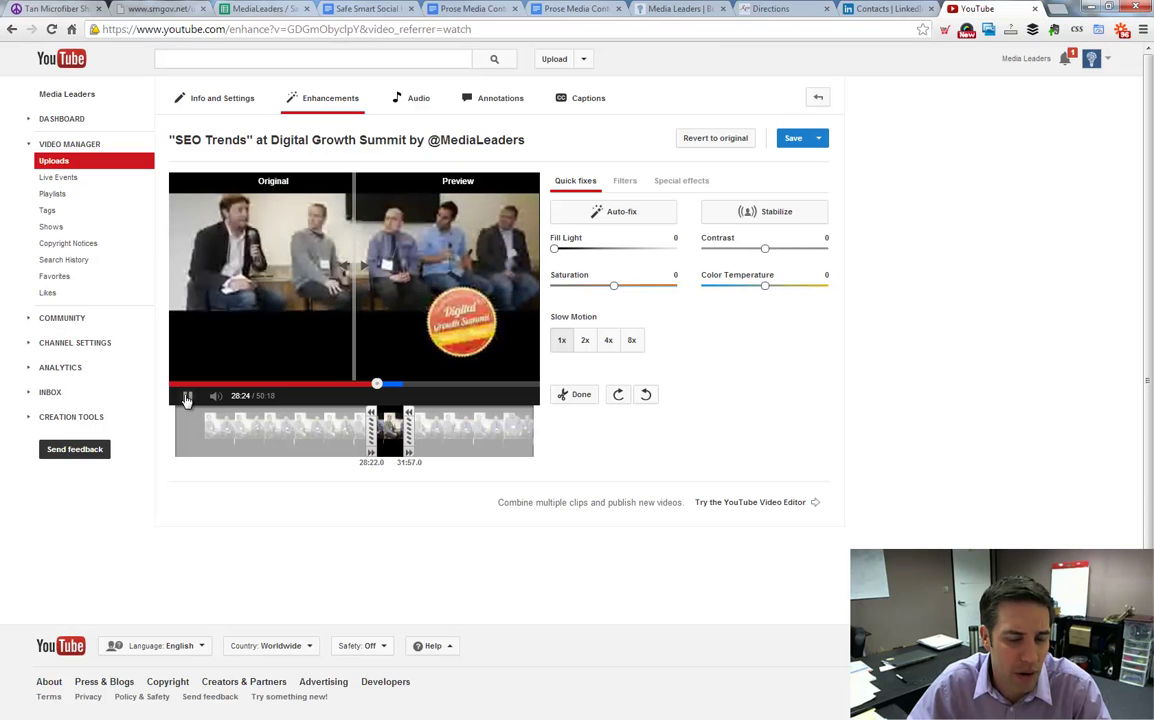
{"action": "left_click", "coordinate": [187, 396]}
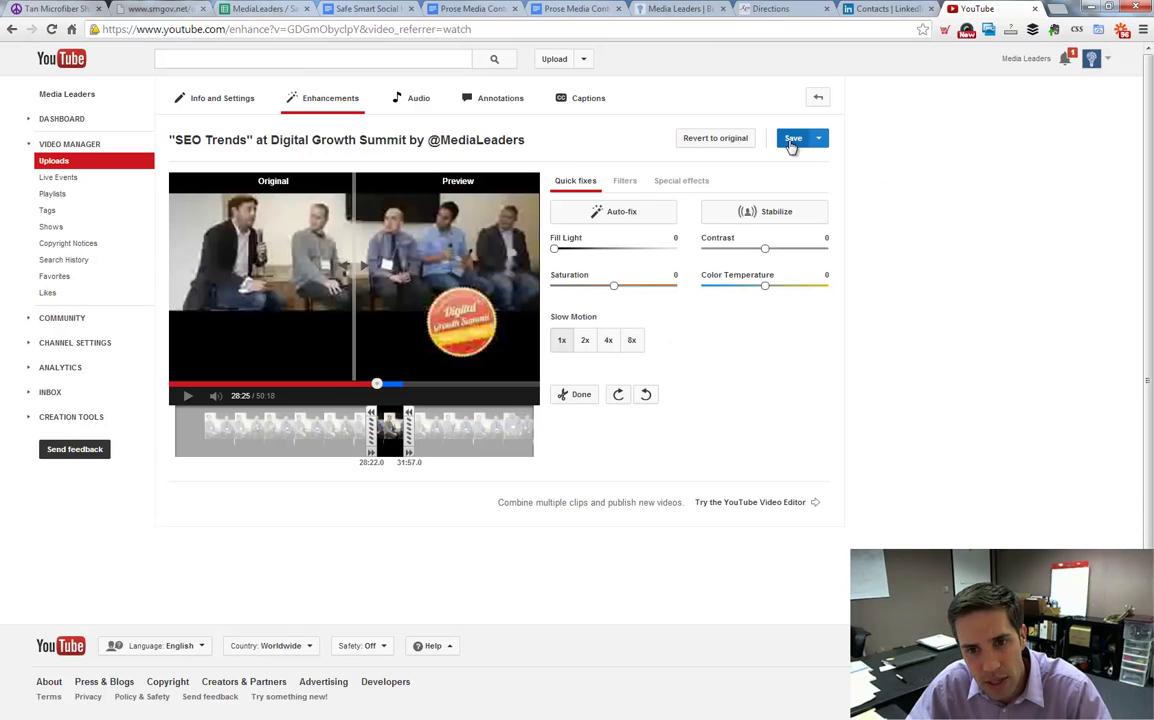
Step: Finish the trim, briefly preview the shortened clip and save it as a separate copy using Save As
{"action": "left_click", "coordinate": [580, 396]}
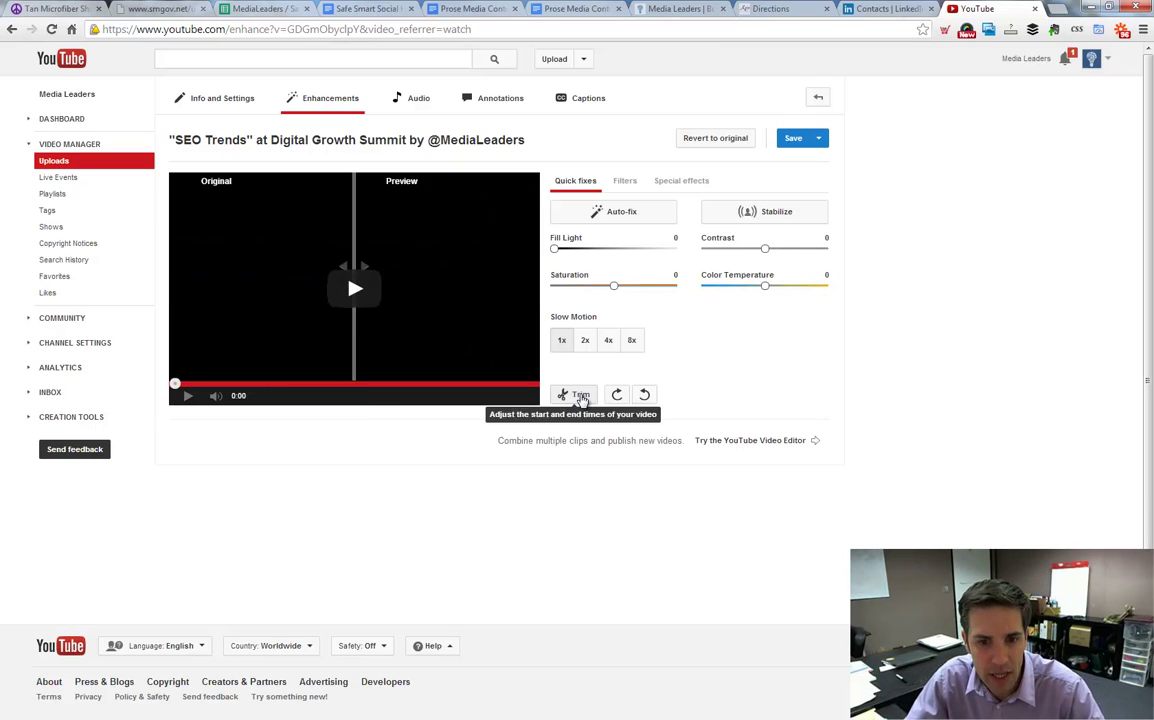
{"action": "left_click", "coordinate": [186, 397]}
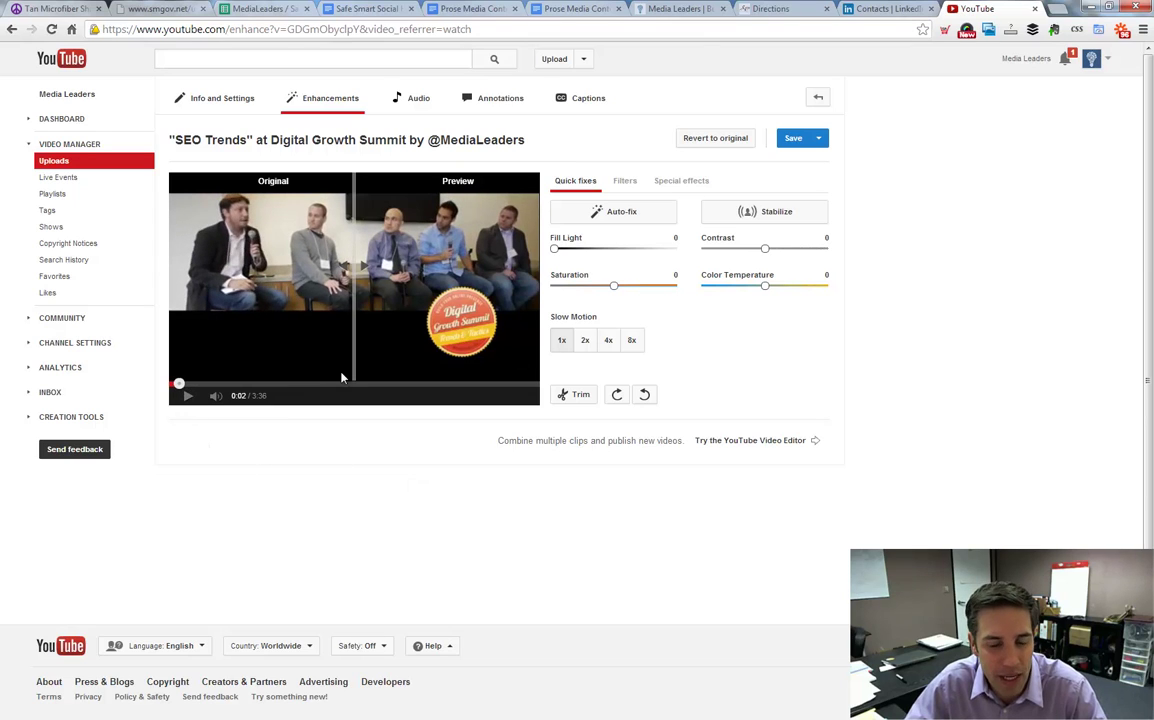
{"action": "left_click", "coordinate": [821, 140]}
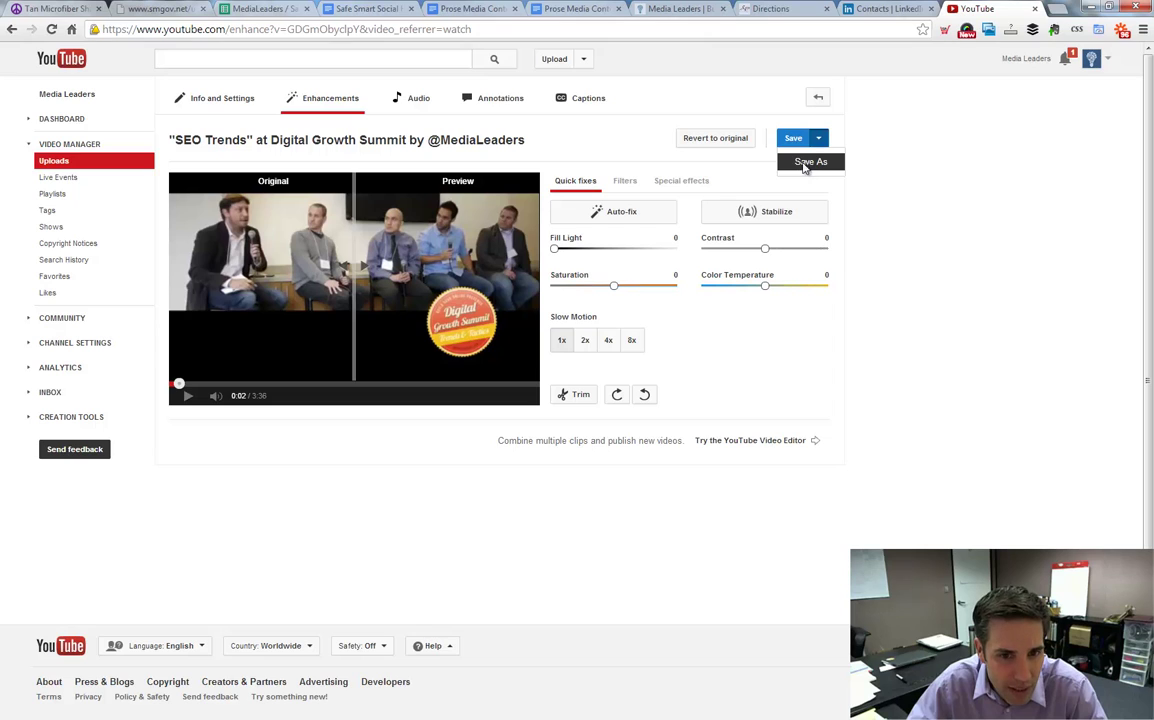
{"action": "left_click", "coordinate": [808, 162]}
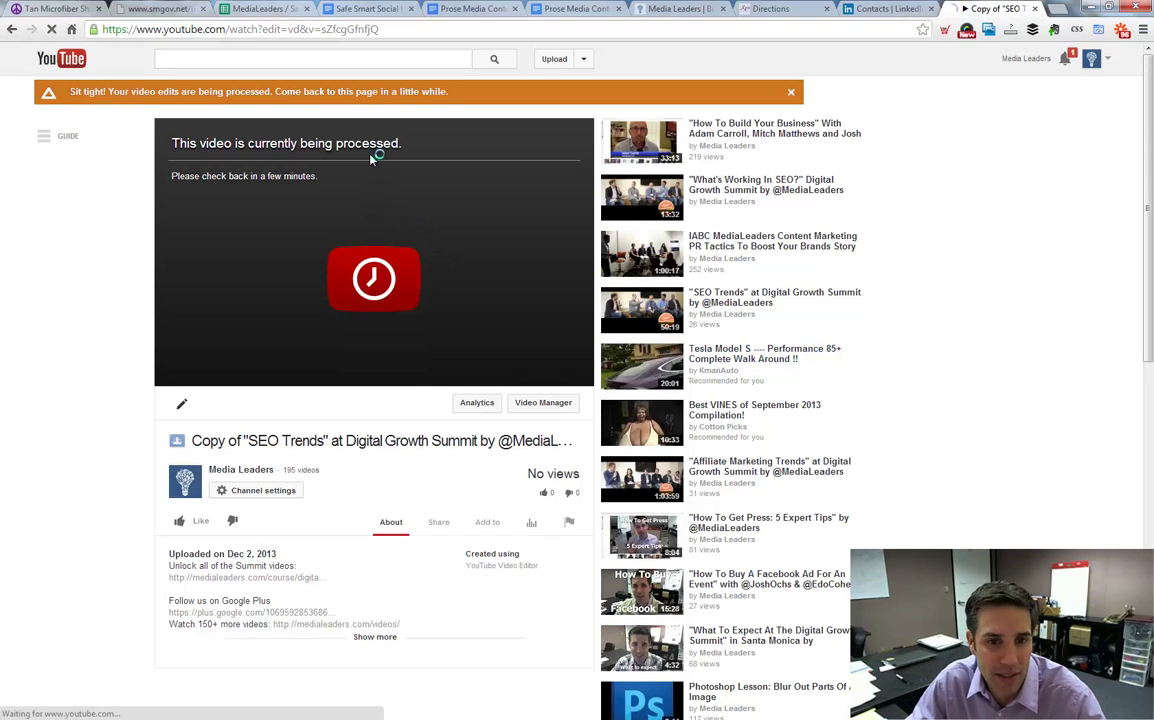
Step: Set the copied video's privacy to Unlisted in its info and settings, and save the changes
{"action": "left_click", "coordinate": [183, 408]}
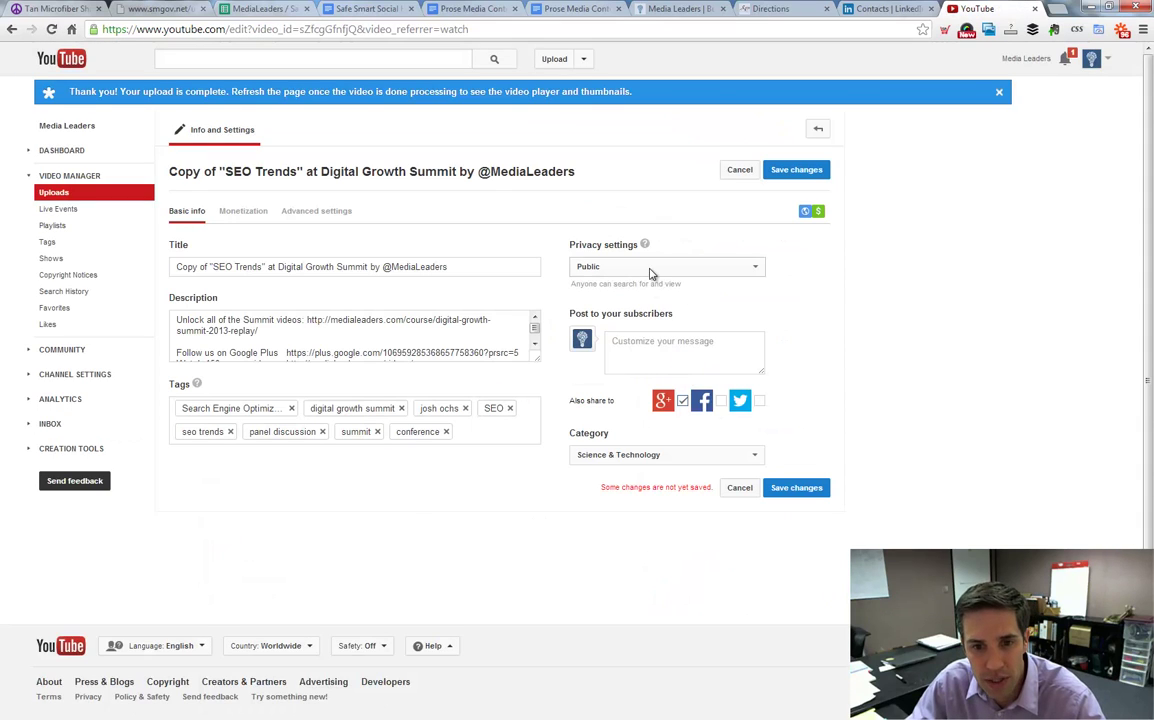
{"action": "left_click", "coordinate": [650, 269]}
{"action": "left_click", "coordinate": [645, 297]}
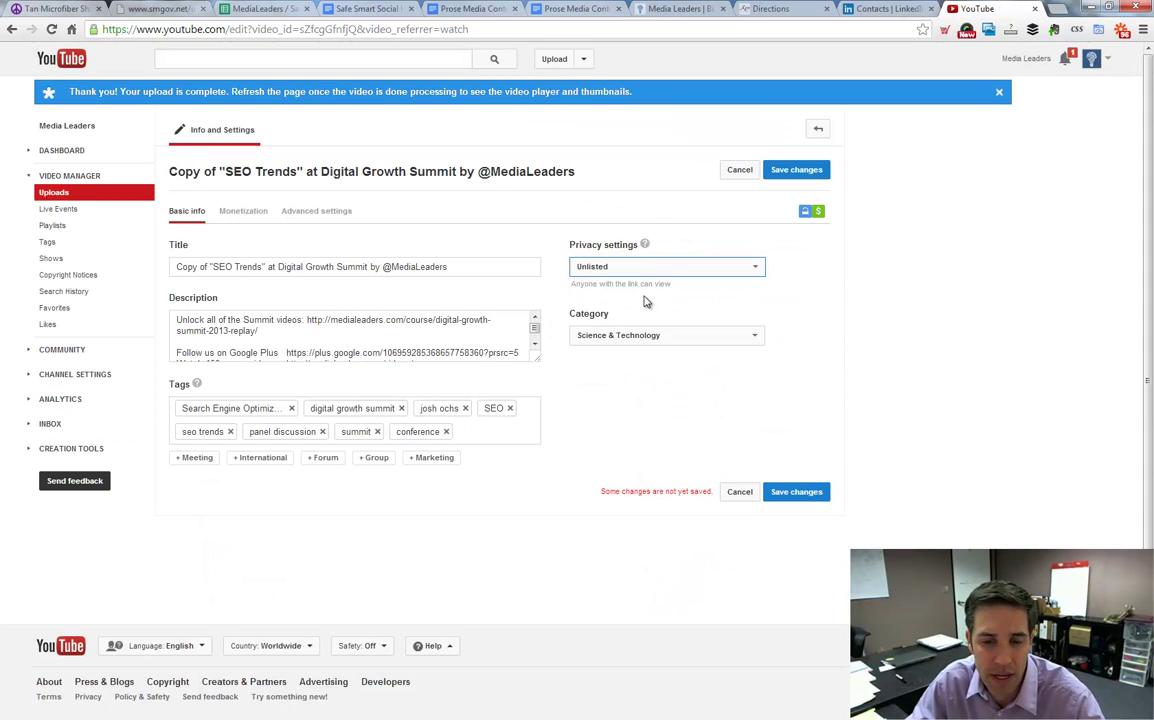
{"action": "left_click", "coordinate": [800, 491]}
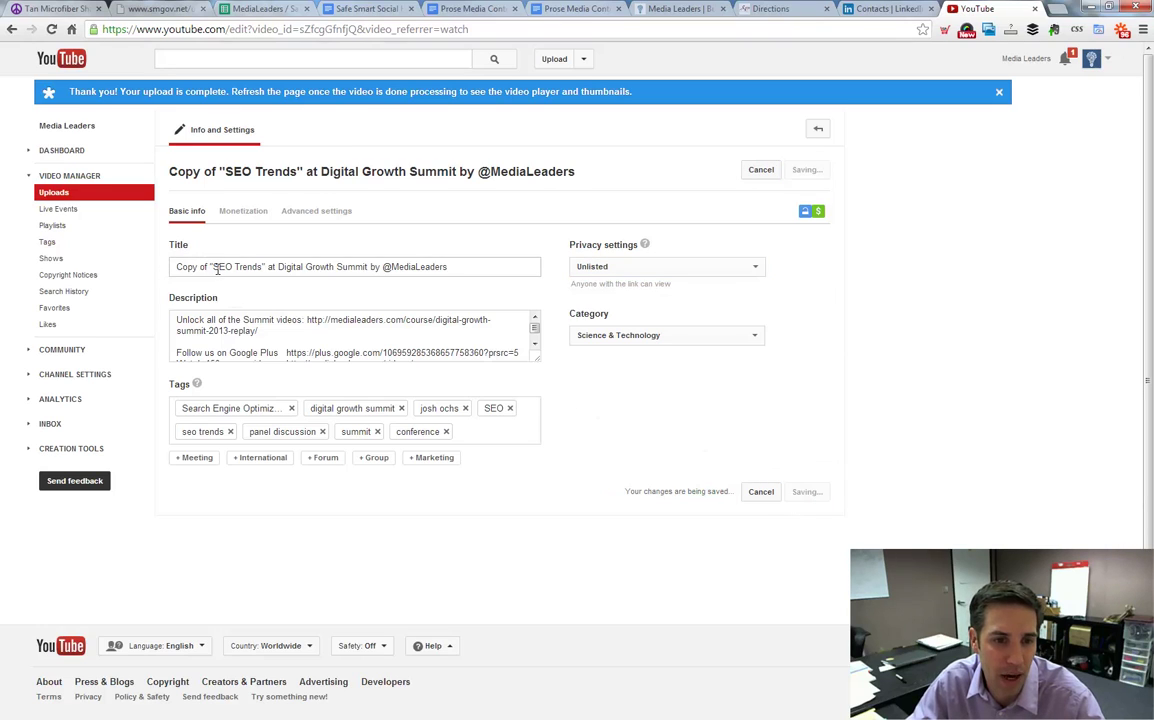
{"action": "left_click_drag", "start_coordinate": [266, 267], "coordinate": [142, 268]}
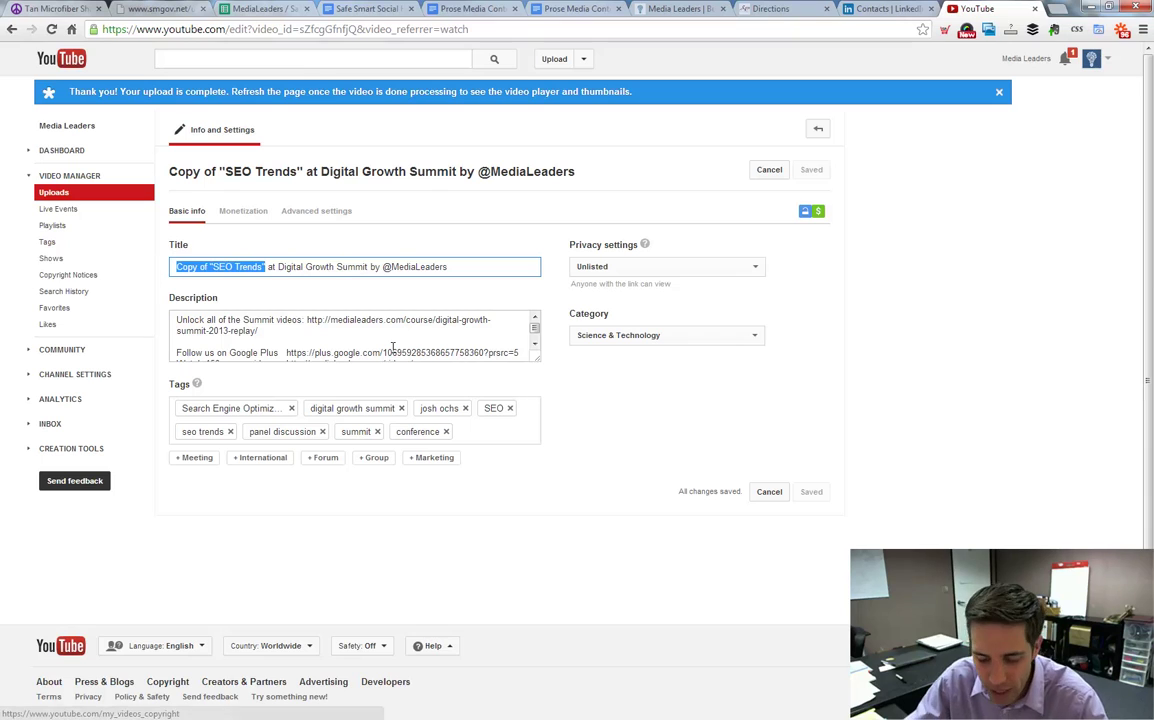
{"action": "key", "text": "BackSpace"}
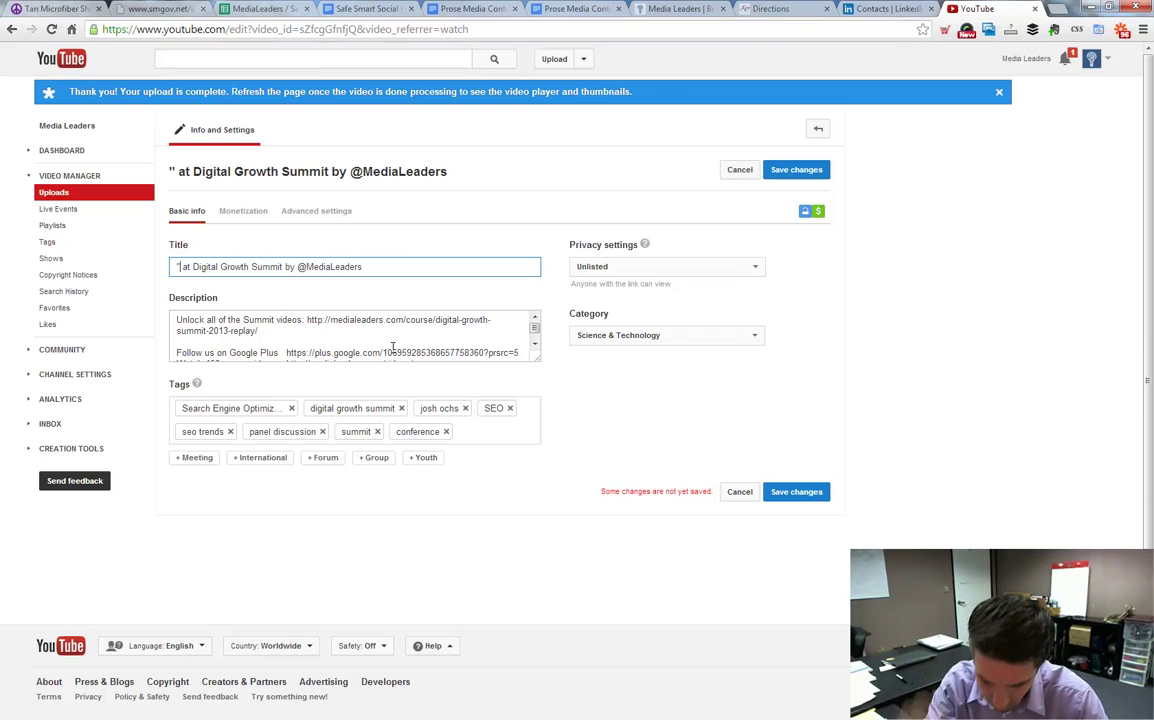
{"action": "type", "text": "SEO Blunder"}
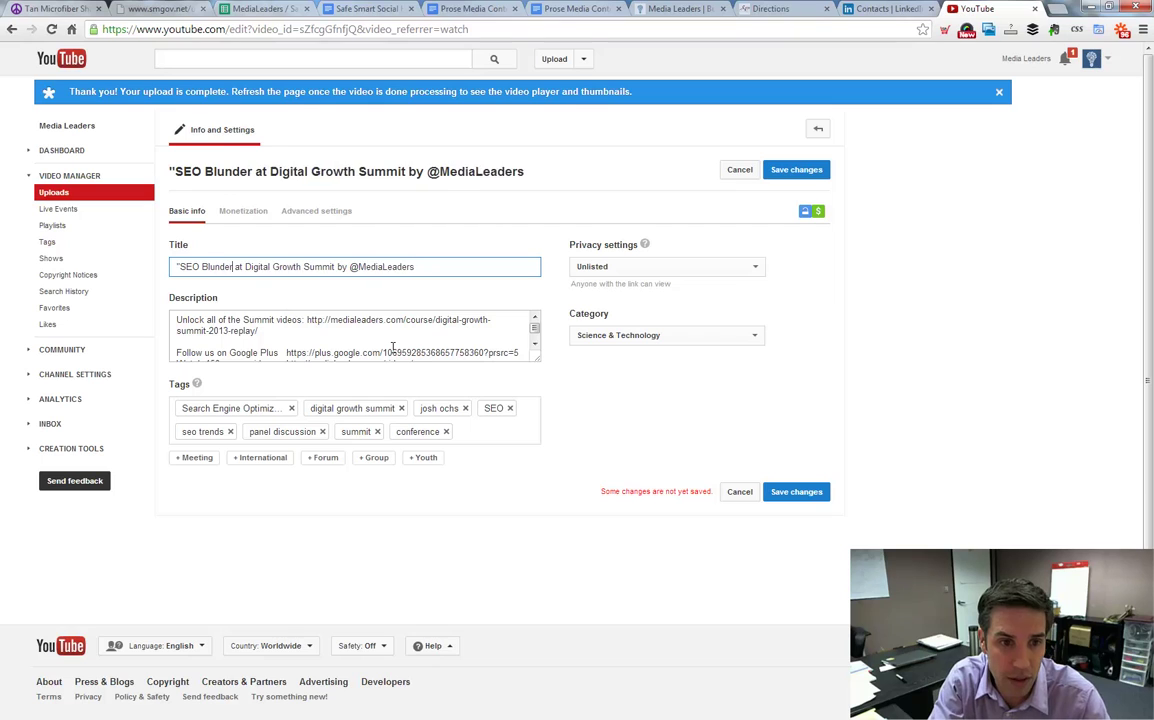
{"action": "type", "text": "s\""}
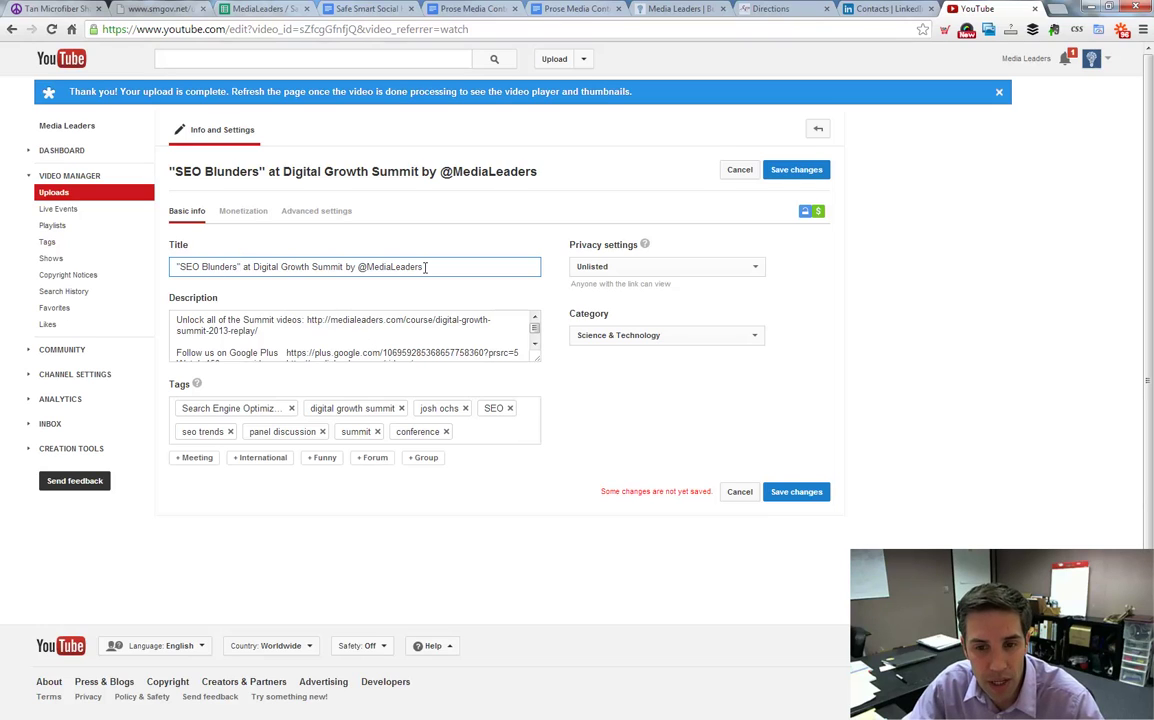
{"action": "left_click", "coordinate": [795, 172]}
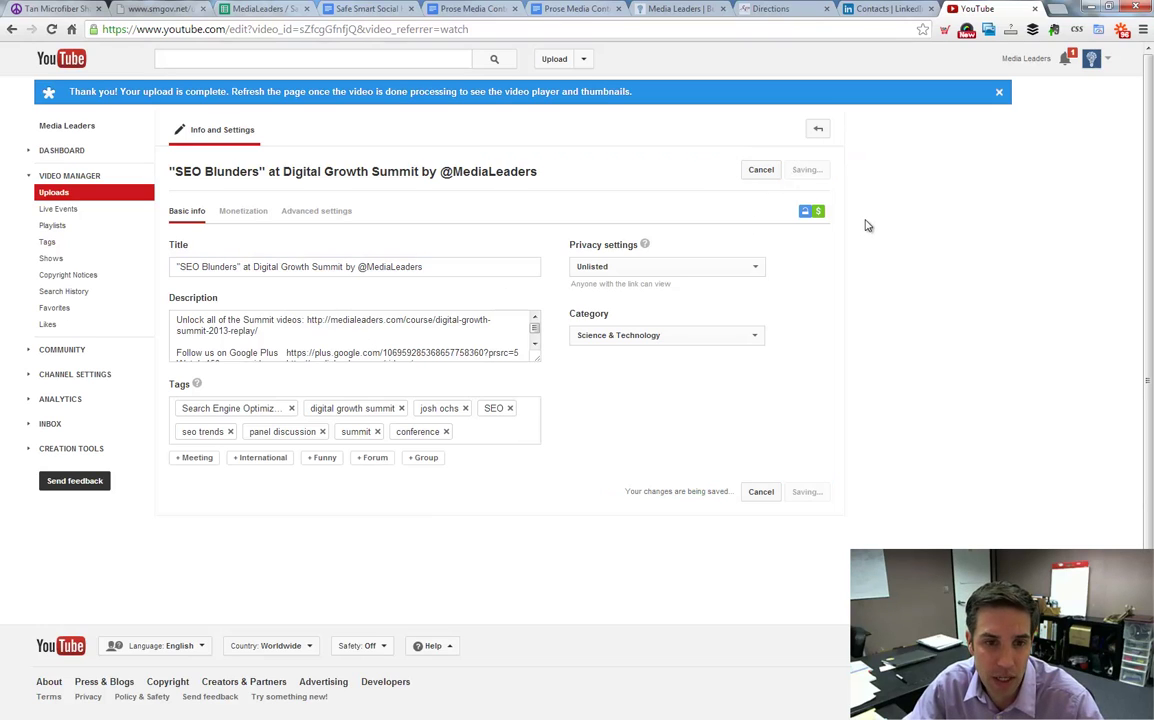
Step: Enable the usage policy in the video's monetization settings, set it to Track in all countries, and save
{"action": "left_click", "coordinate": [240, 212]}
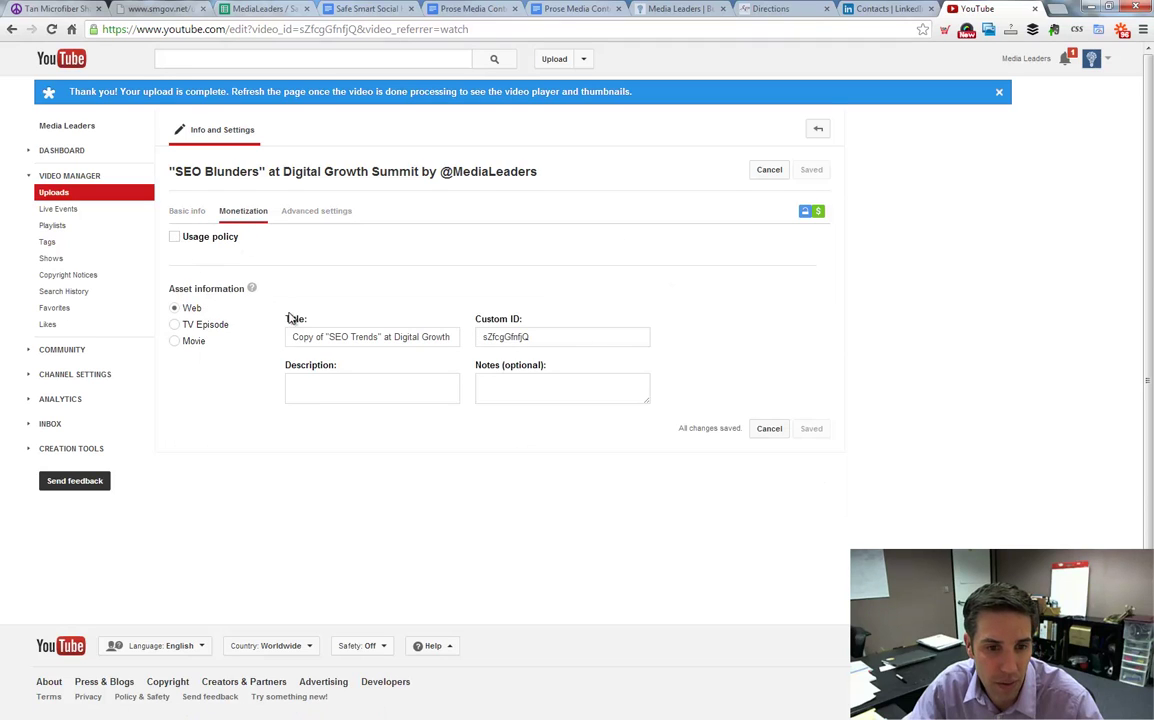
{"action": "left_click", "coordinate": [174, 237]}
{"action": "left_click", "coordinate": [219, 262]}
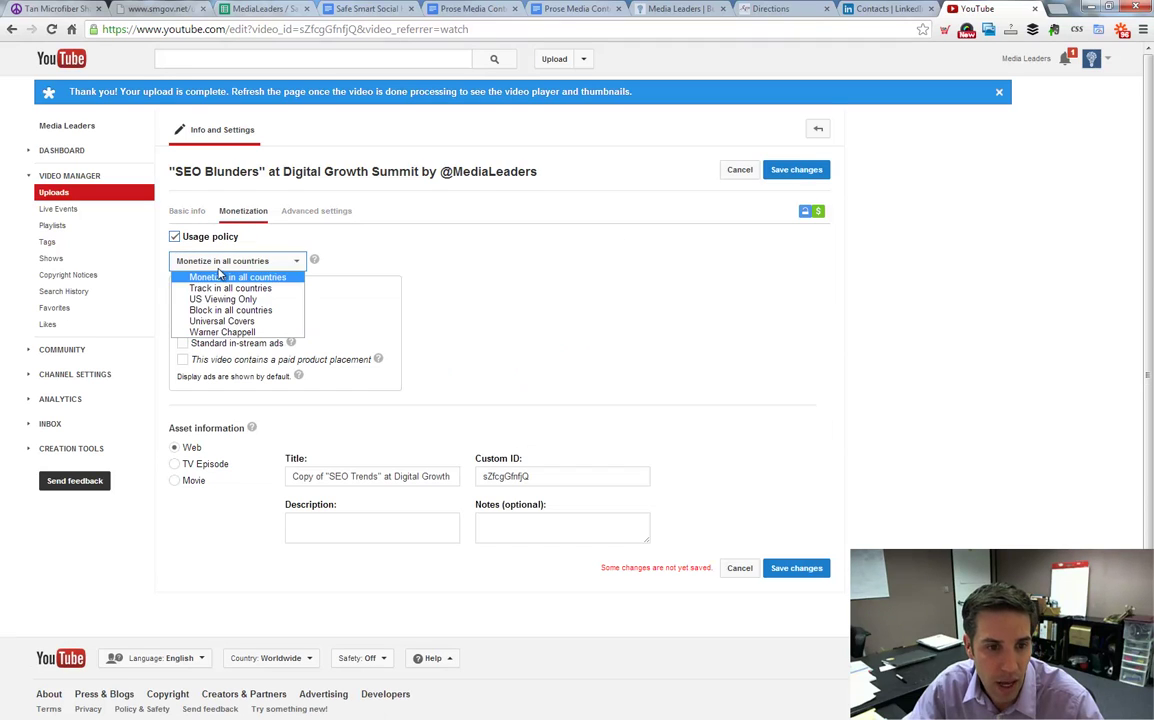
{"action": "left_click", "coordinate": [222, 289]}
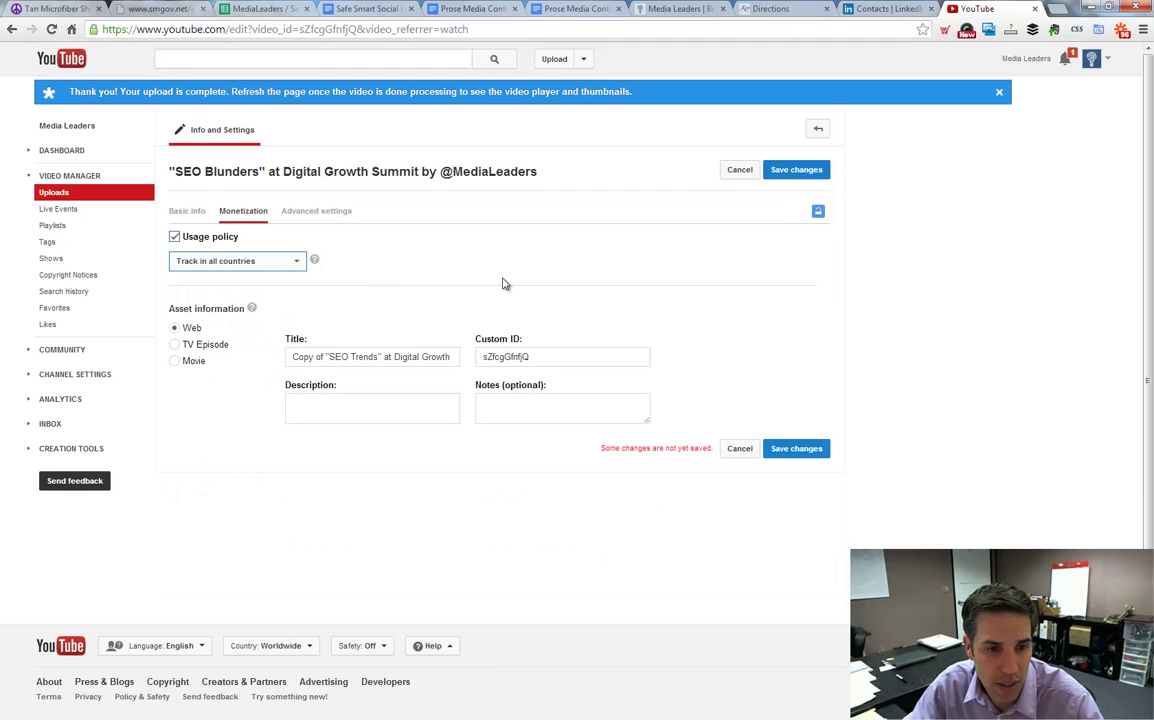
{"action": "left_click", "coordinate": [796, 448]}
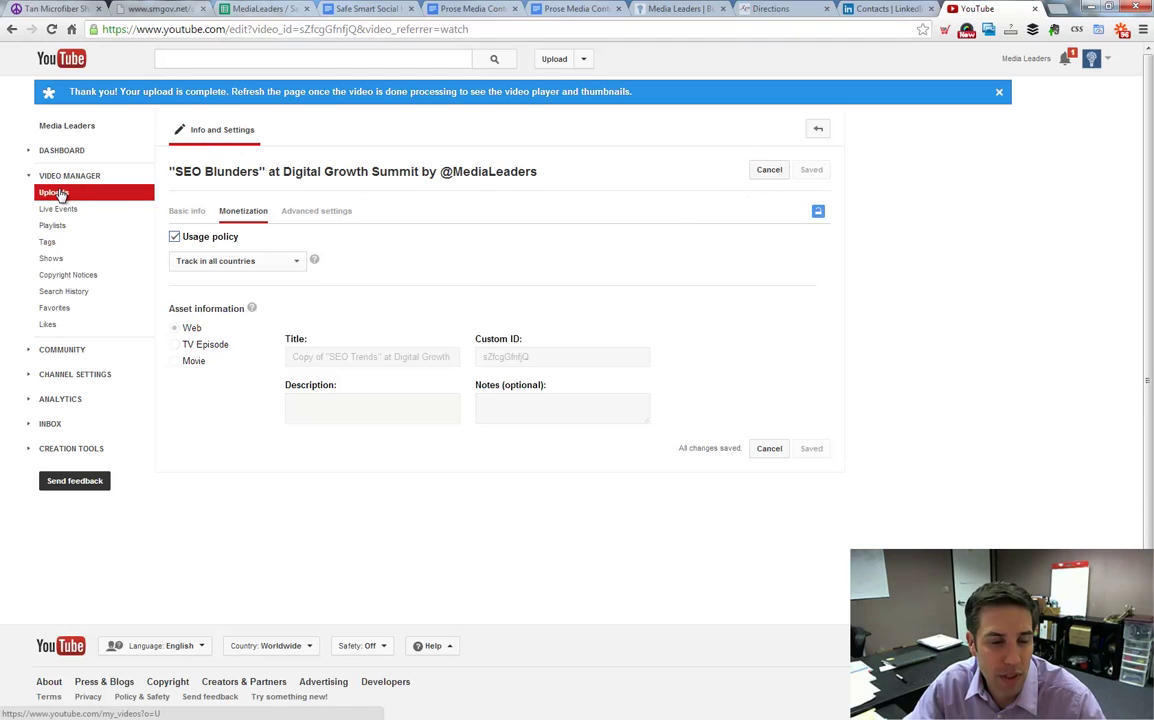
Step: View the "SEO Blunders" video's watch page and go back to the list of uploads
{"action": "left_click", "coordinate": [220, 170]}
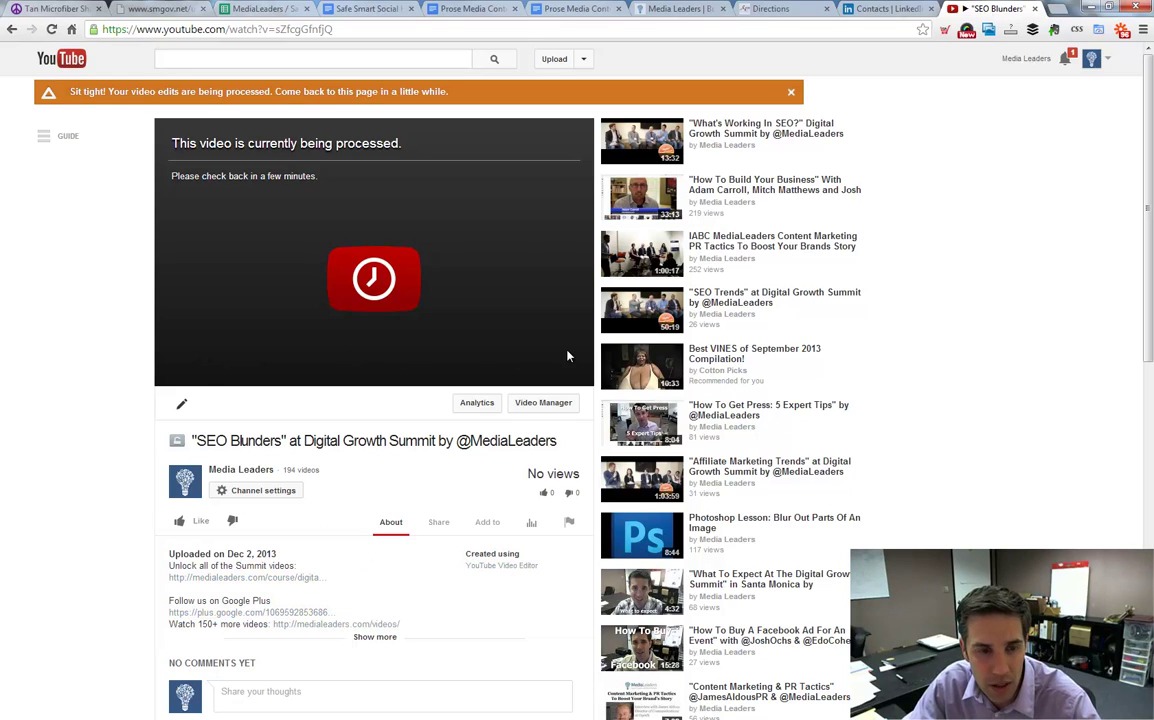
{"action": "left_click", "coordinate": [583, 60]}
{"action": "left_click", "coordinate": [560, 100]}
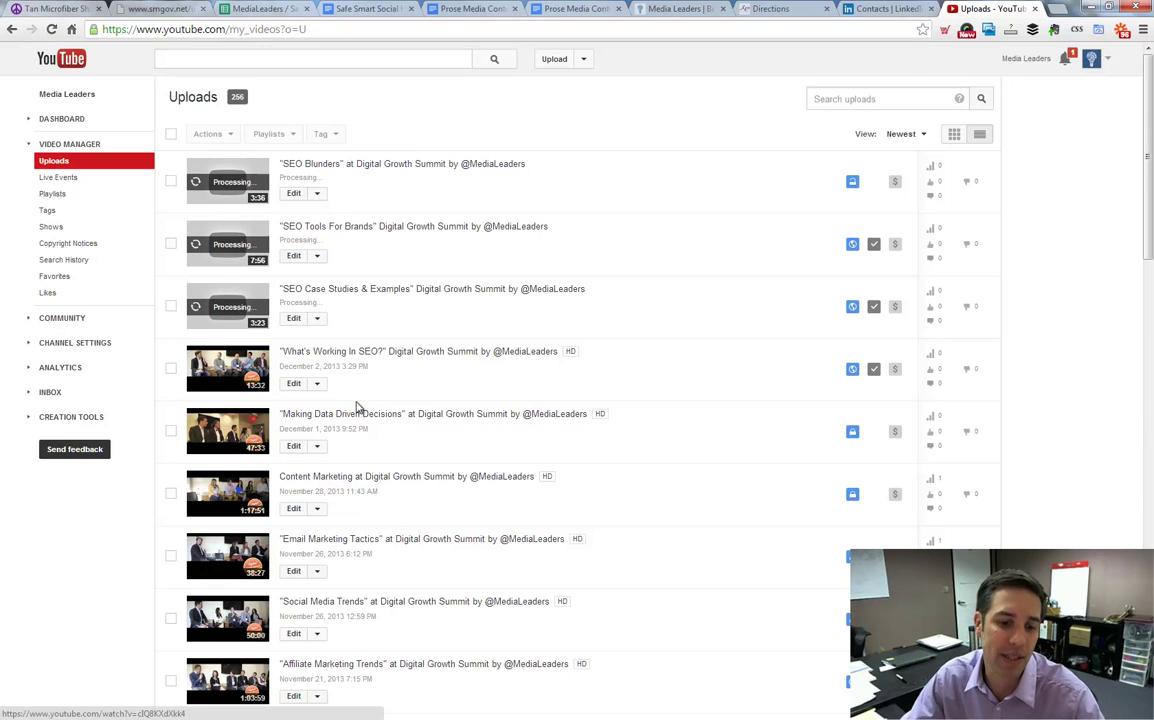
Step: Look through the uploads for the original "SEO Trends" video and open its watch page
{"action": "scroll", "coordinate": [355, 405], "scroll_direction": "down", "scroll_amount": 1}
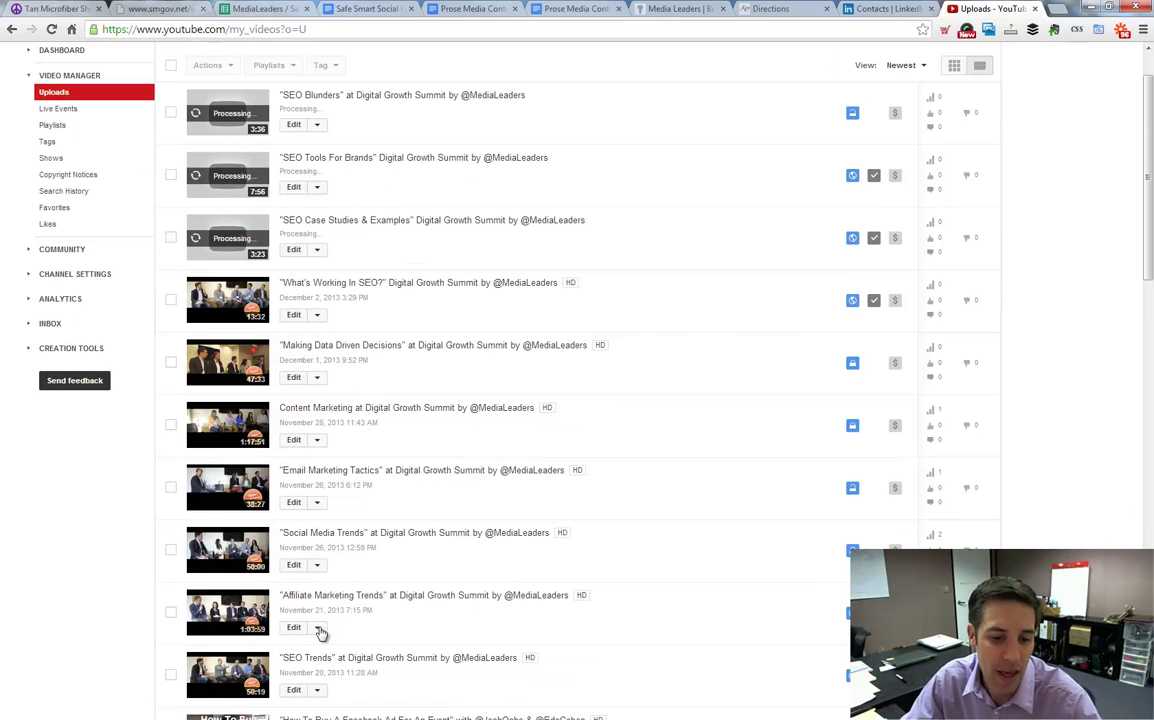
{"action": "left_click", "coordinate": [172, 676]}
{"action": "left_click", "coordinate": [172, 676]}
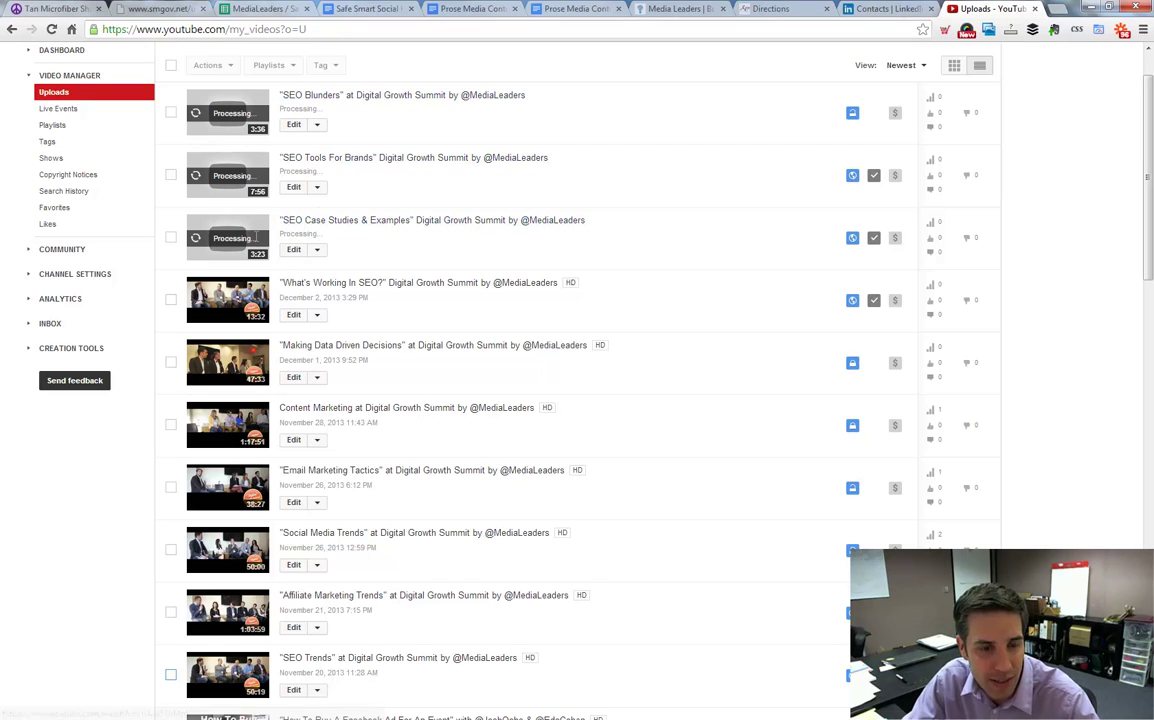
{"action": "double_click", "coordinate": [218, 175]}
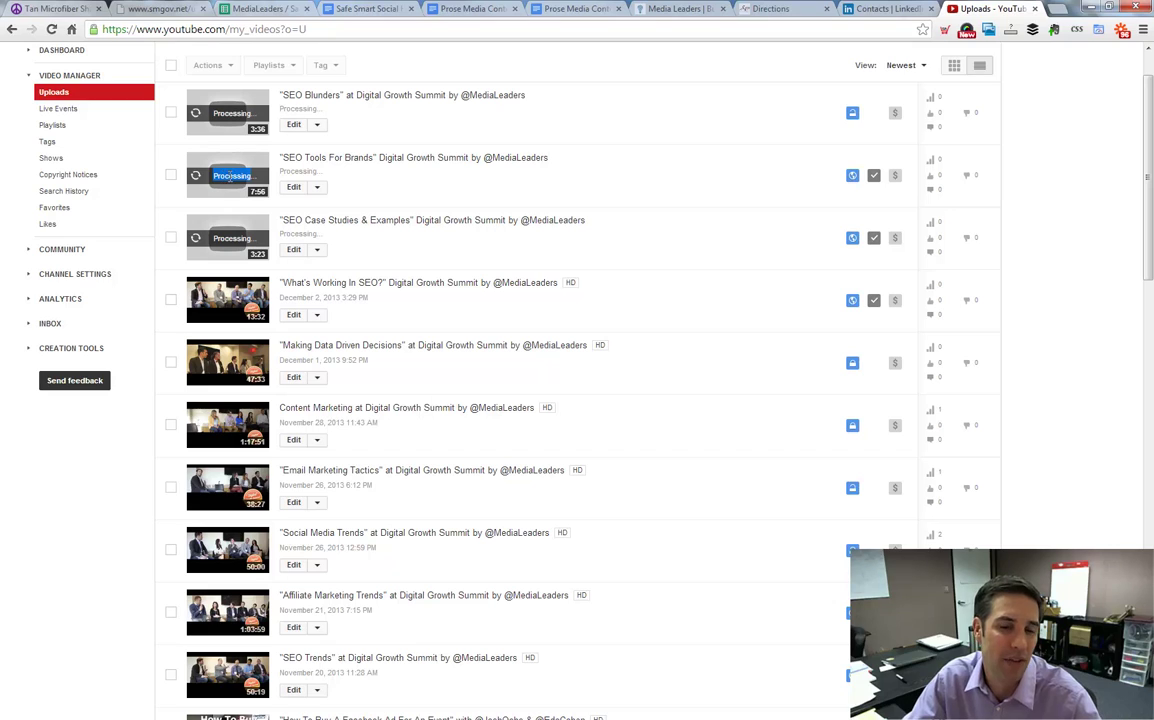
{"action": "left_click", "coordinate": [218, 175]}
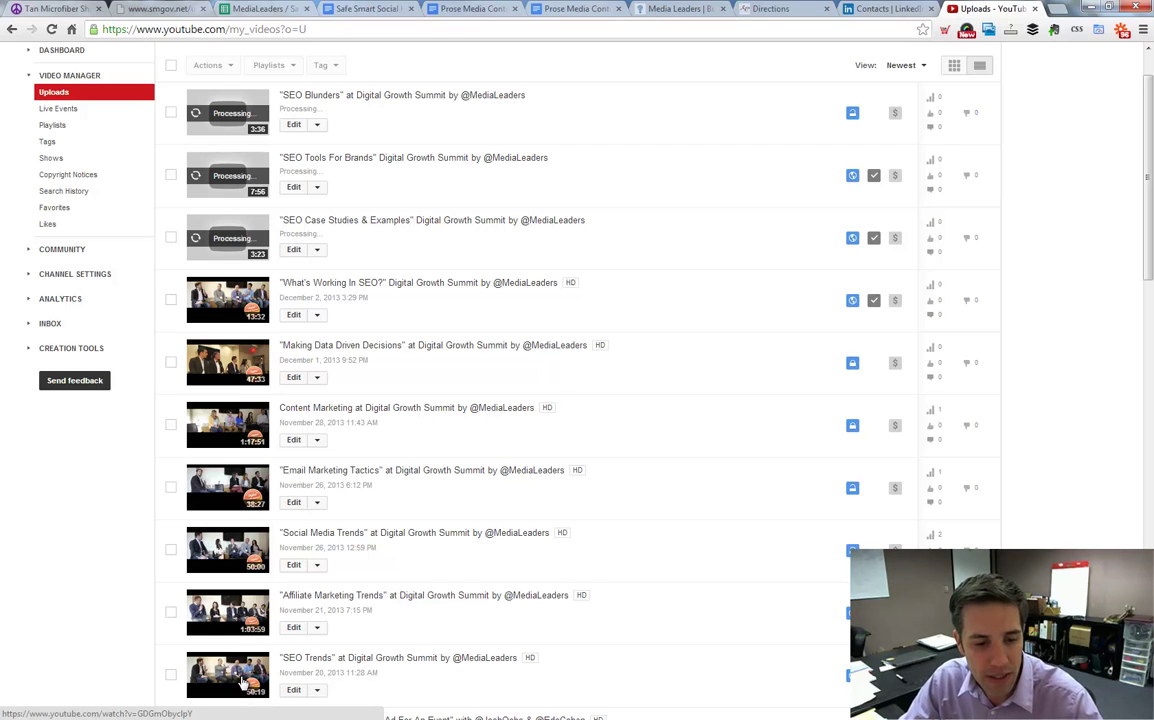
{"action": "scroll", "coordinate": [218, 614], "scroll_direction": "down", "scroll_amount": 1}
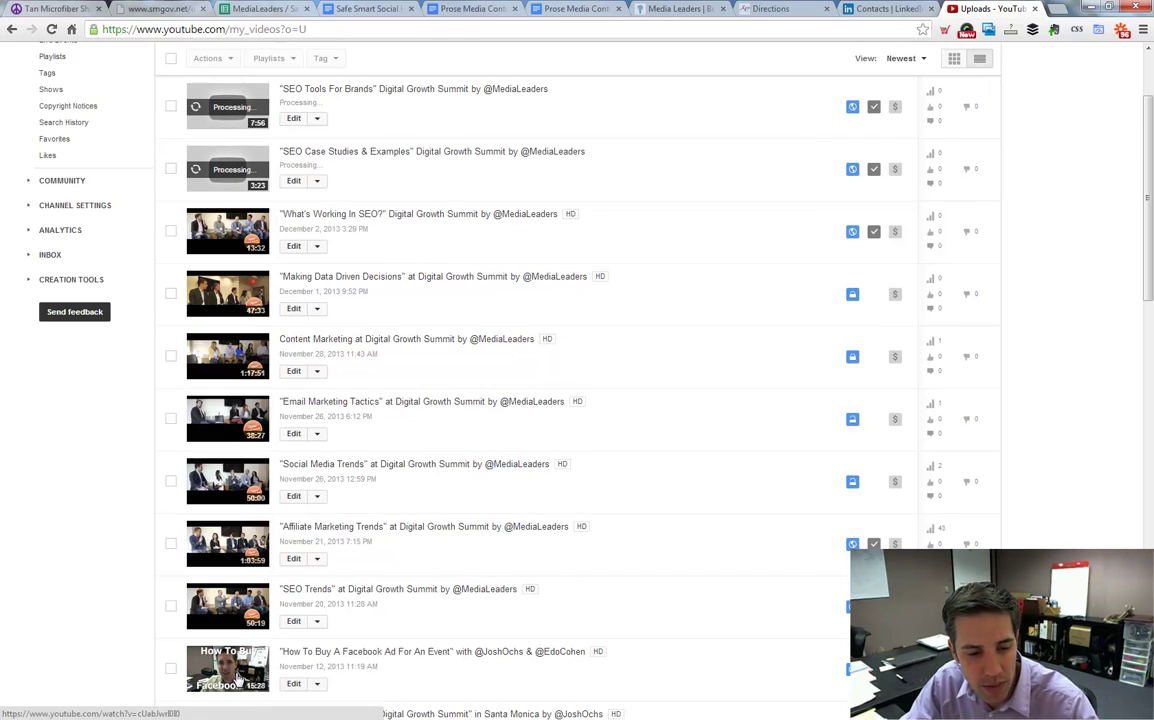
{"action": "left_click", "coordinate": [343, 595]}
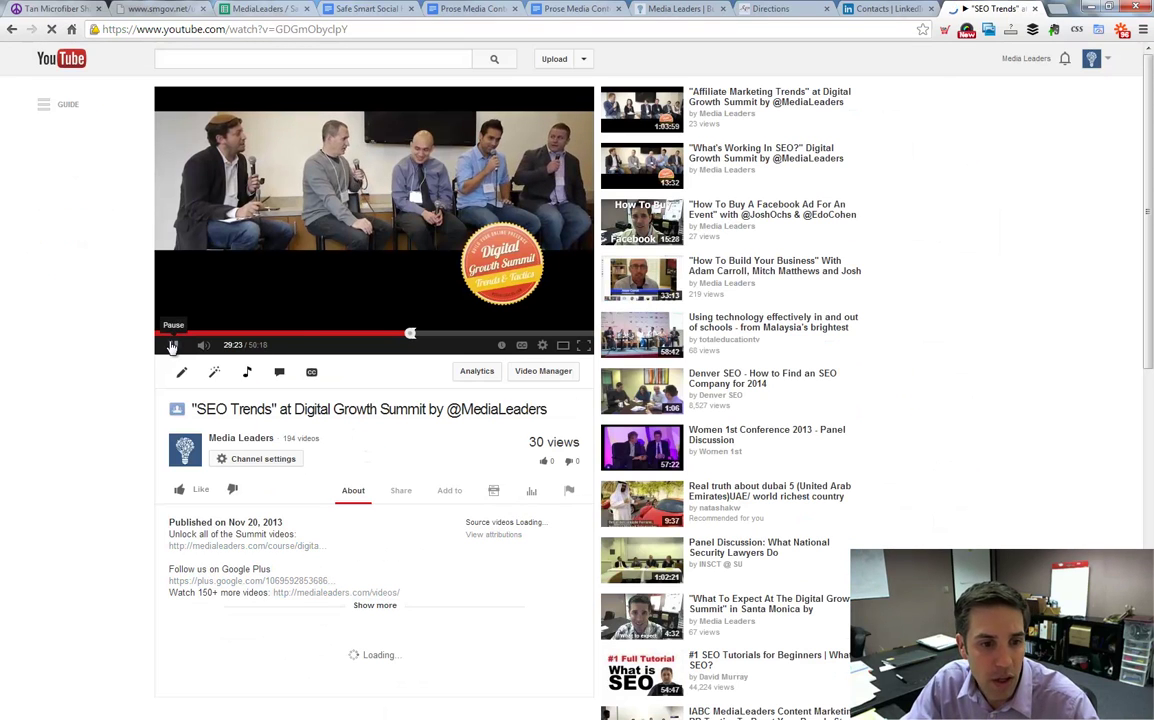
Step: Pause the "SEO Trends" video, seek to 14:41 in full screen, and exit full screen
{"action": "left_click", "coordinate": [172, 344]}
{"action": "left_click", "coordinate": [584, 346]}
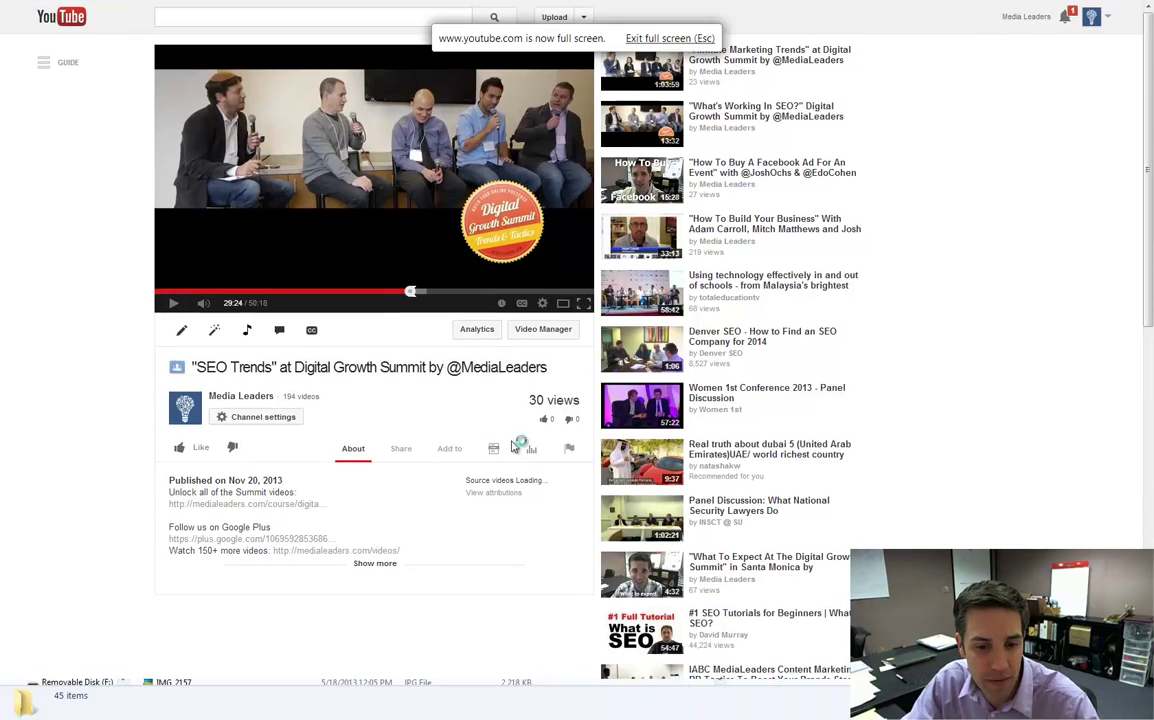
{"action": "left_click_drag", "start_coordinate": [160, 703], "coordinate": [337, 703]}
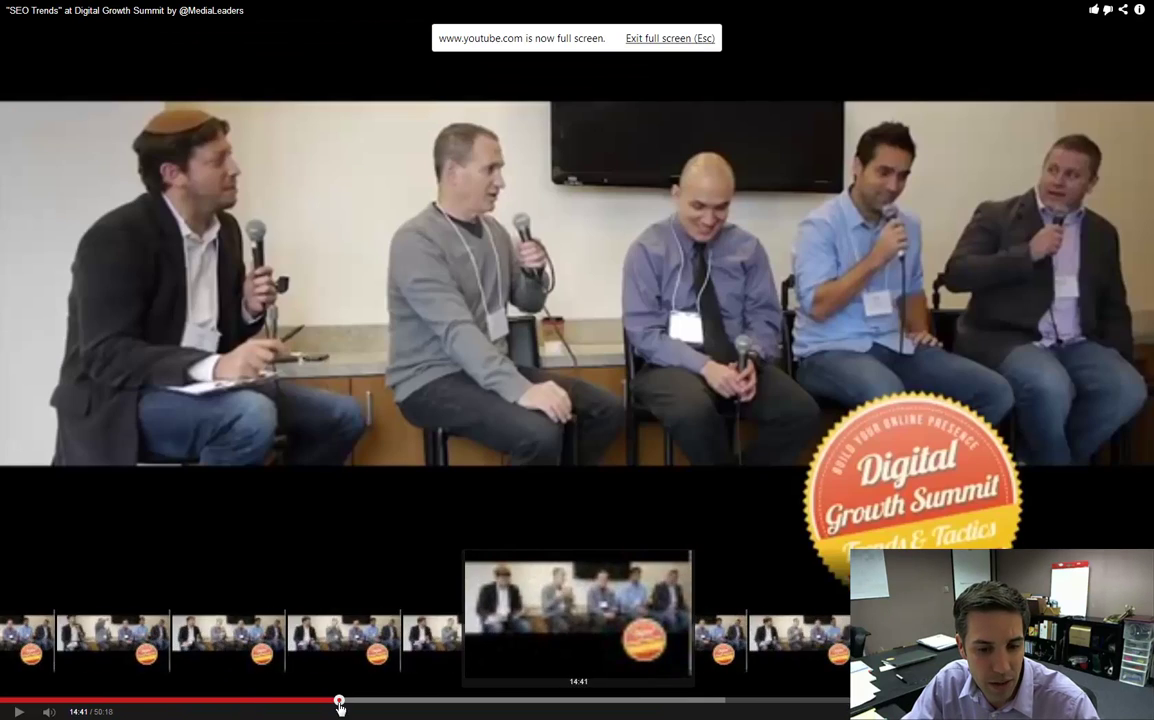
{"action": "key", "text": "Escape"}
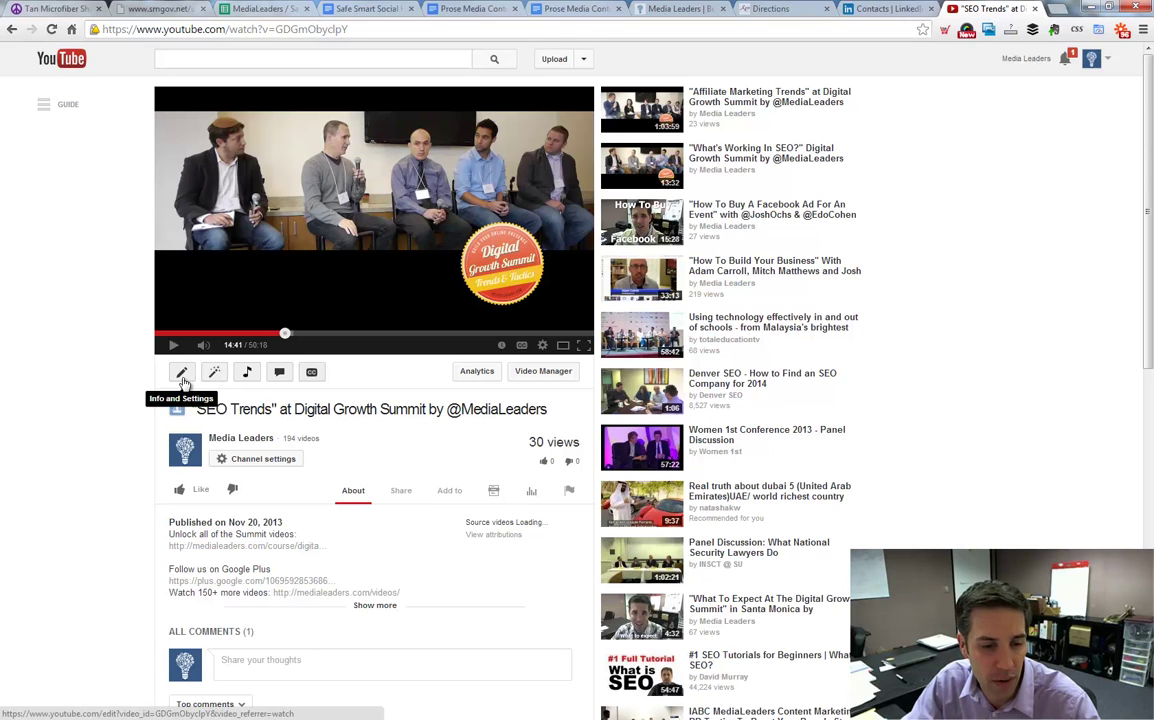
Step: Open the Trim tool in the "SEO Trends" video's enhancements, check the Save As option without saving, and return to the uploads list
{"action": "left_click", "coordinate": [215, 375]}
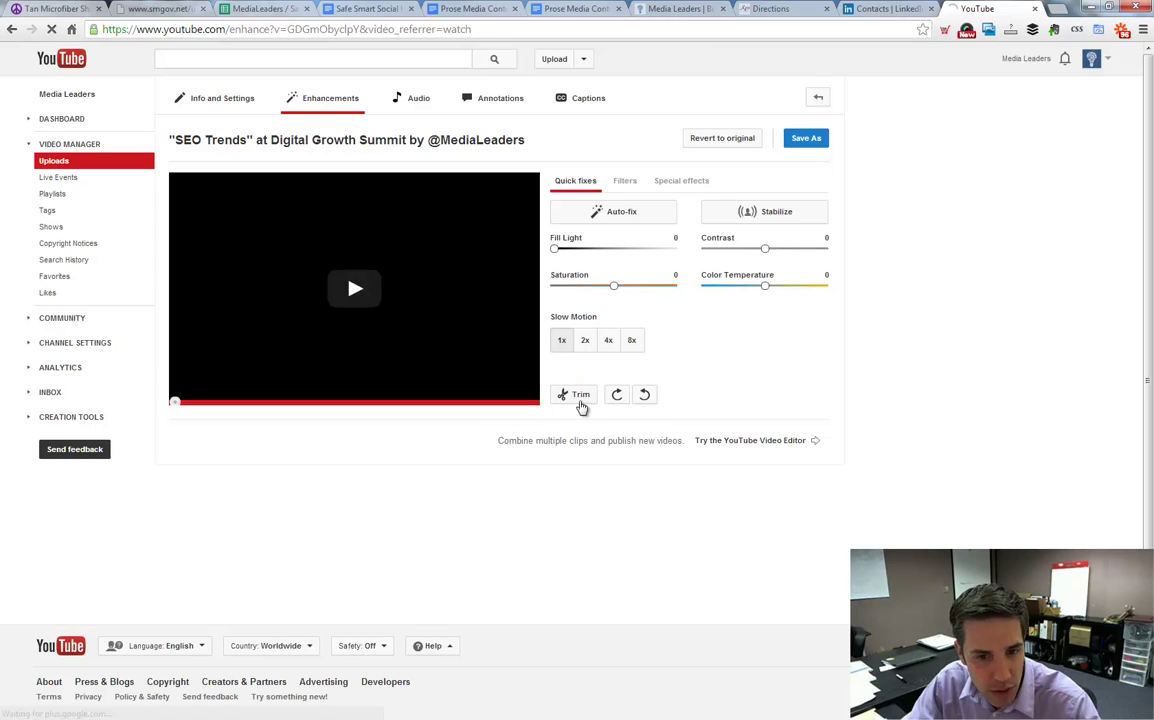
{"action": "left_click", "coordinate": [578, 399]}
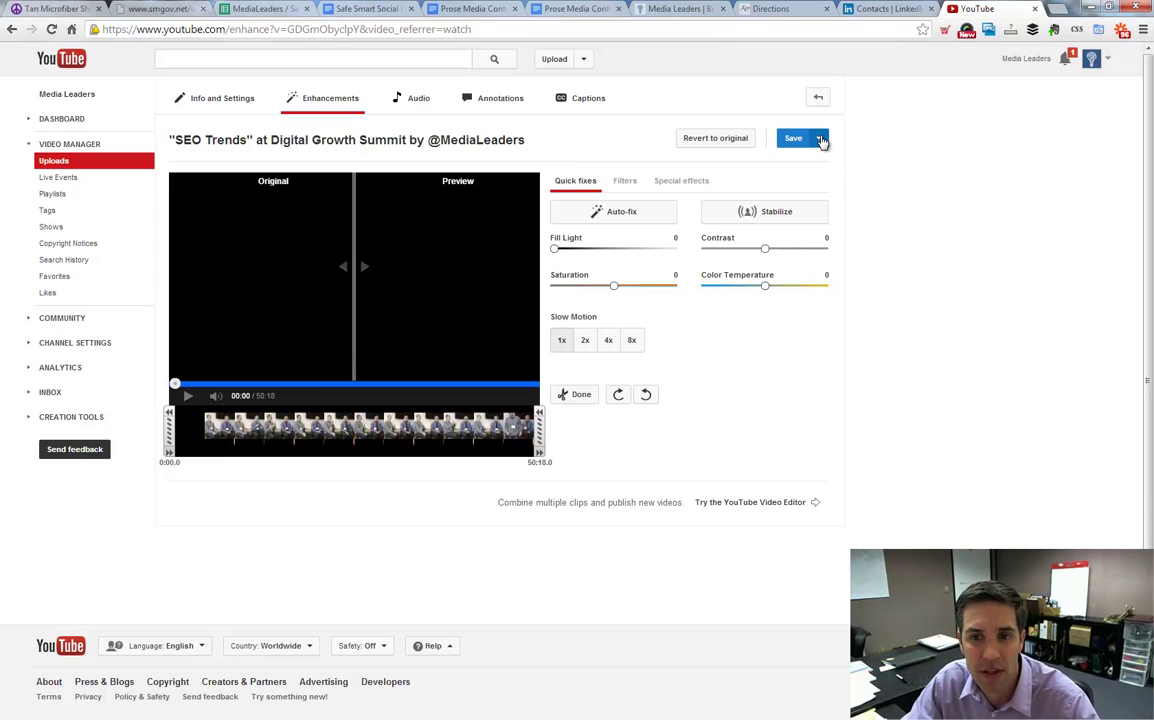
{"action": "left_click", "coordinate": [819, 138]}
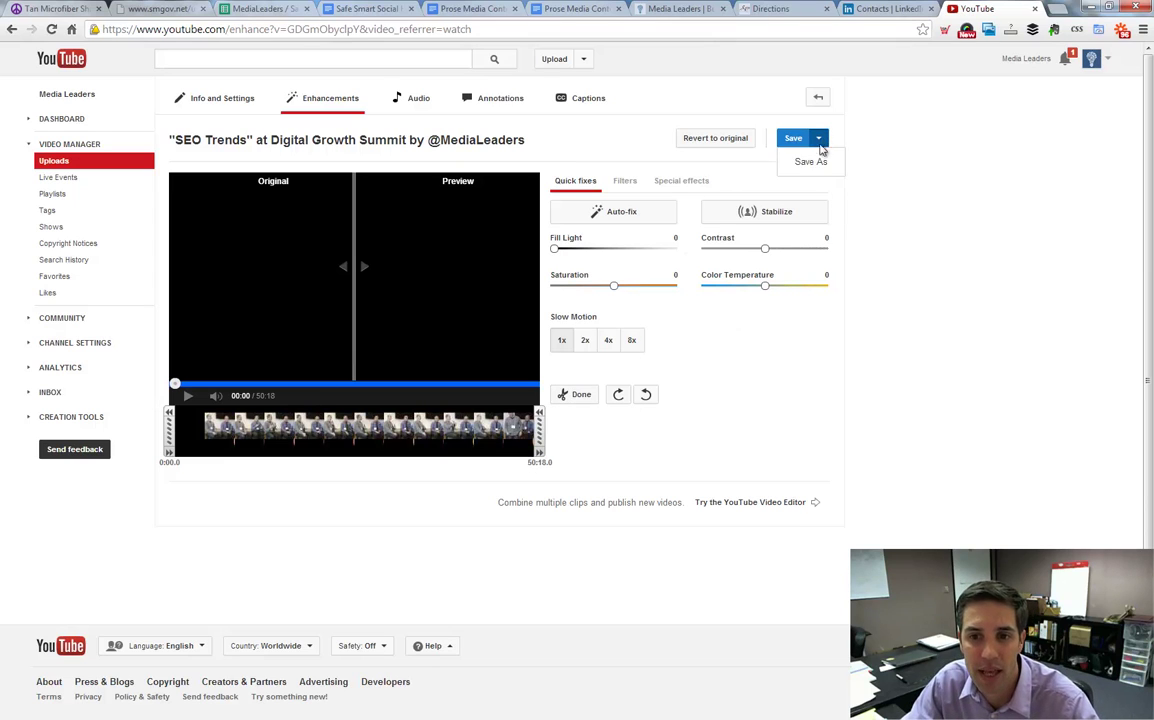
{"action": "left_click", "coordinate": [956, 169]}
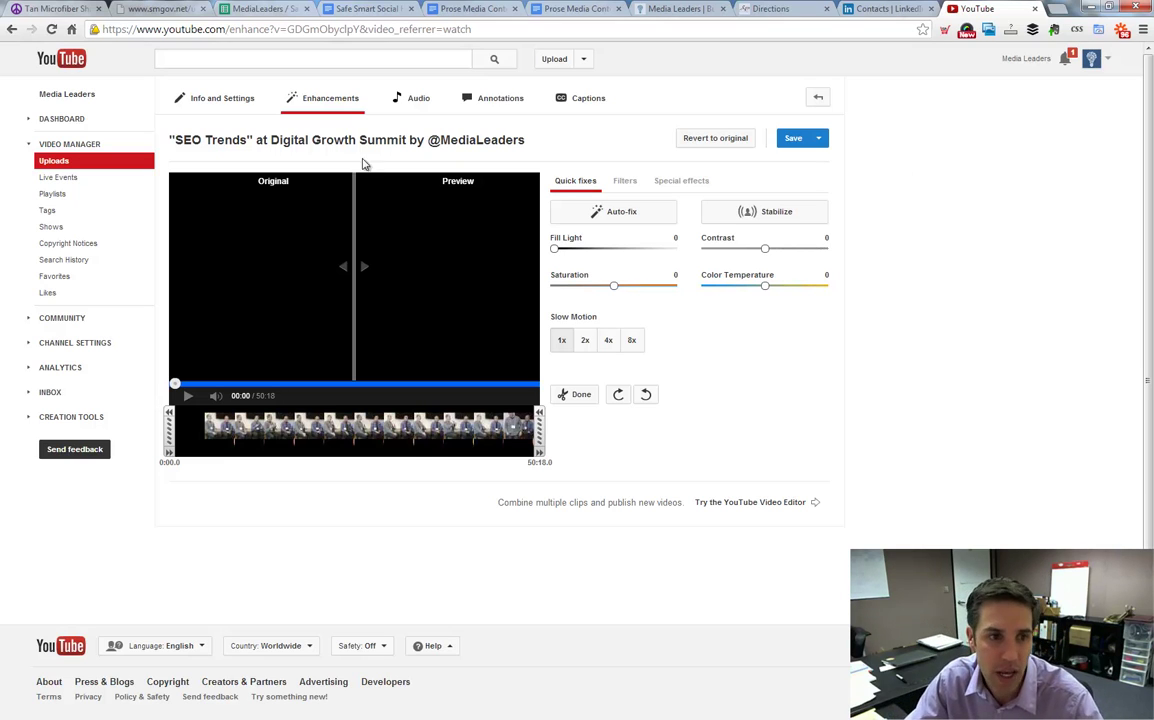
{"action": "left_click", "coordinate": [72, 161]}
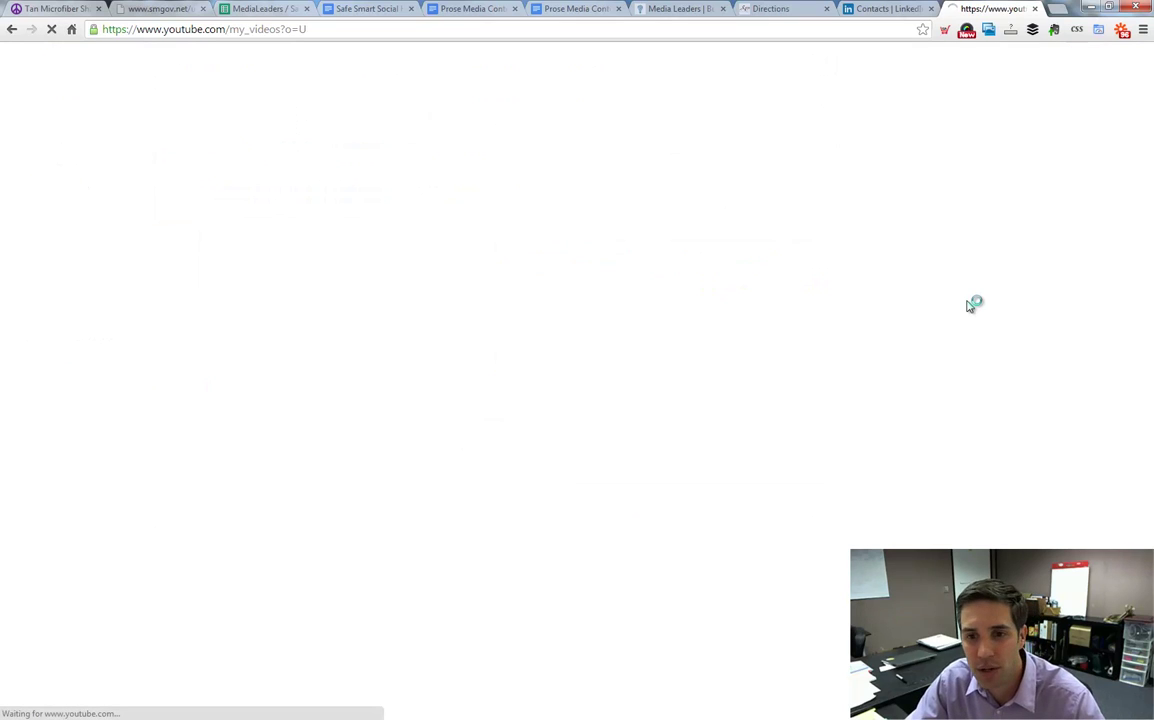